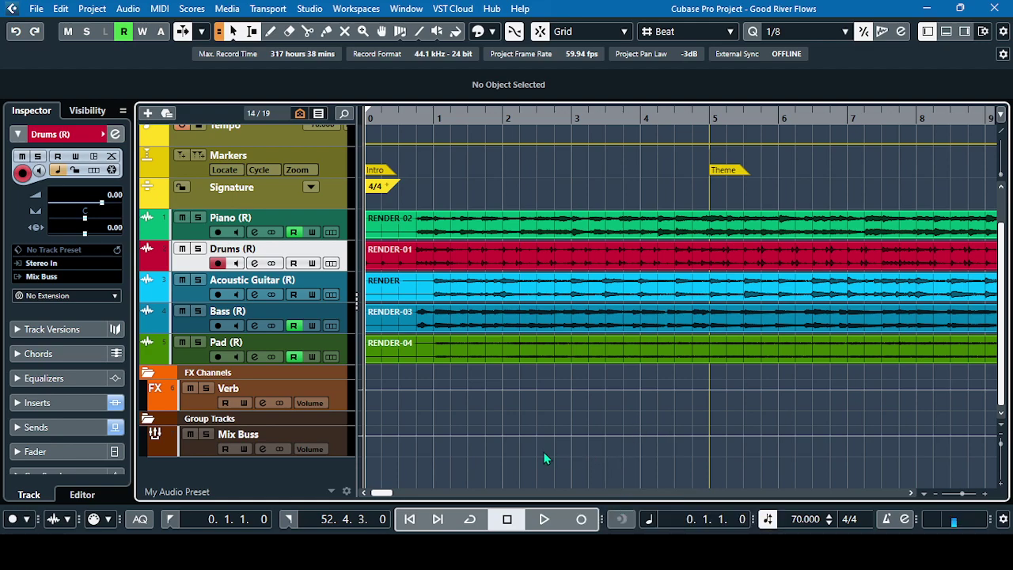
Switch to the browser and examine the SoundID Reference Virtual Monitoring Add-On page through its authentic studio monitor simulation section
mouse_move(224, 519)
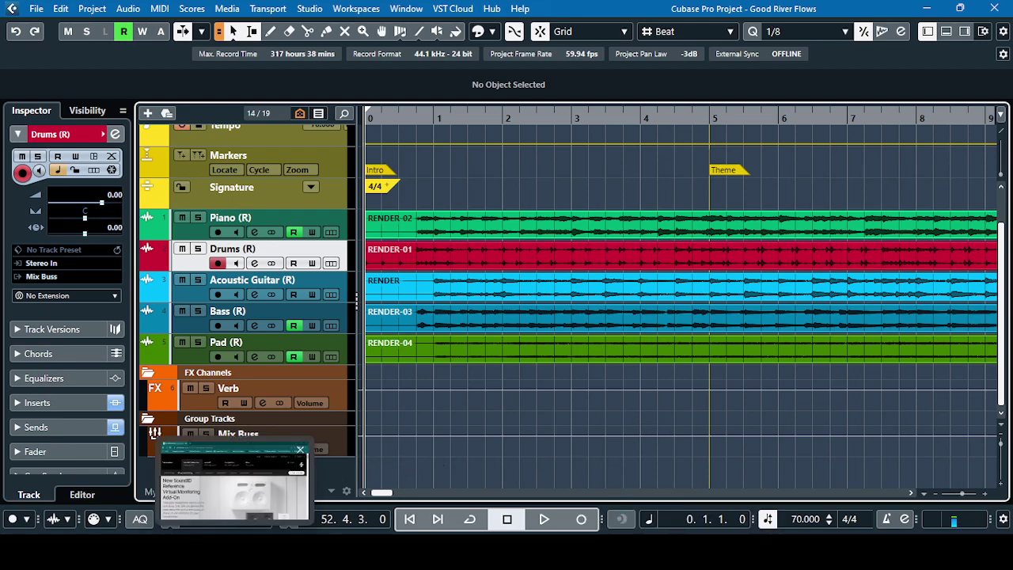
left_click(226, 504)
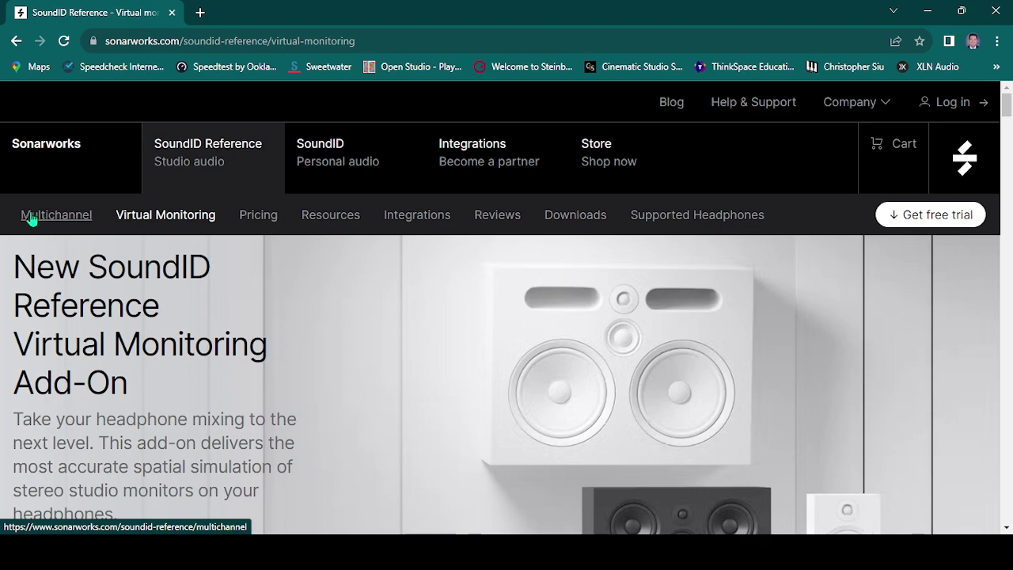
scroll(261, 282, "down", 1)
scroll(266, 285, "up", 1)
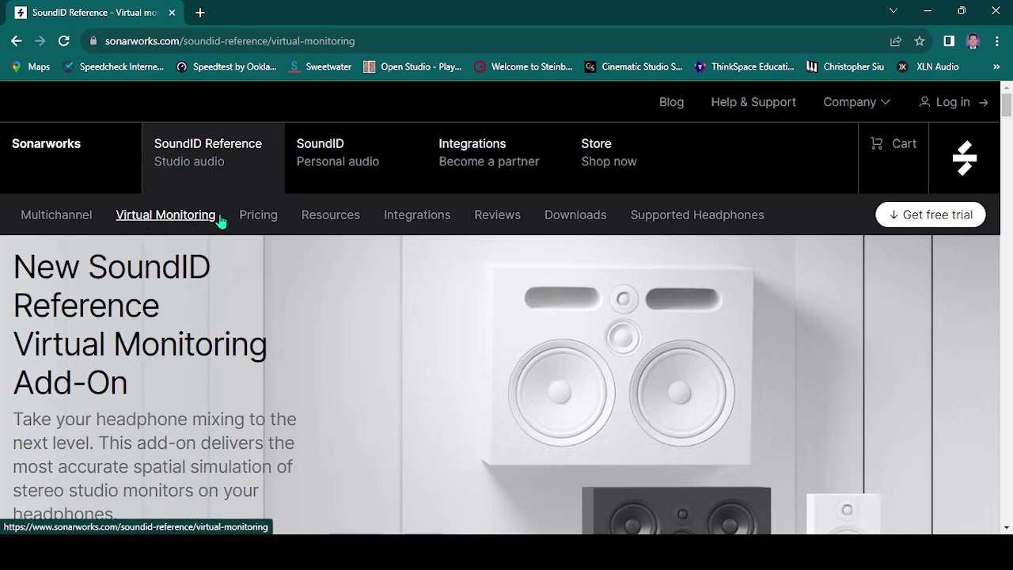
scroll(261, 324, "down", 3)
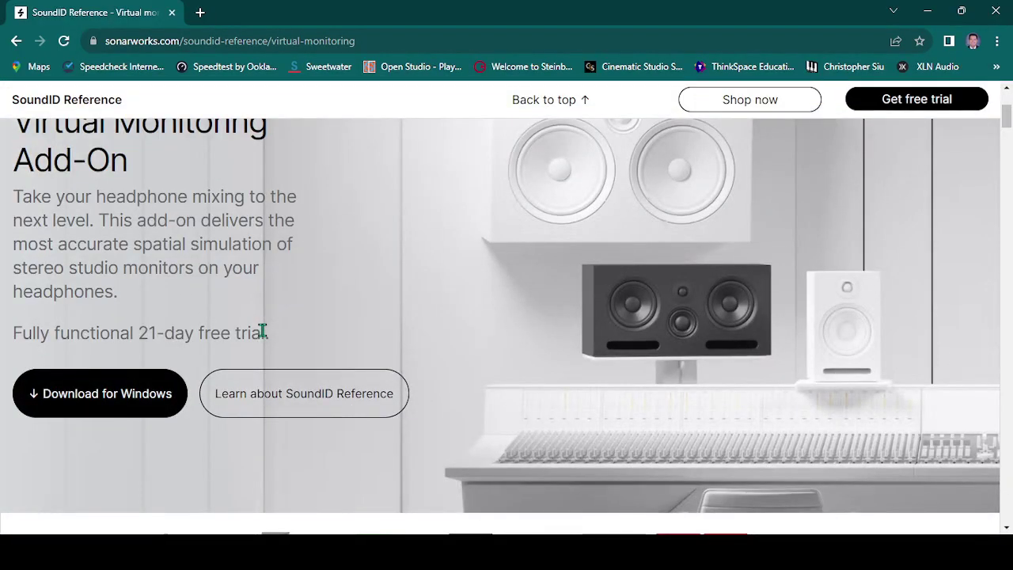
scroll(261, 330, "up", 2)
scroll(264, 337, "down", 4)
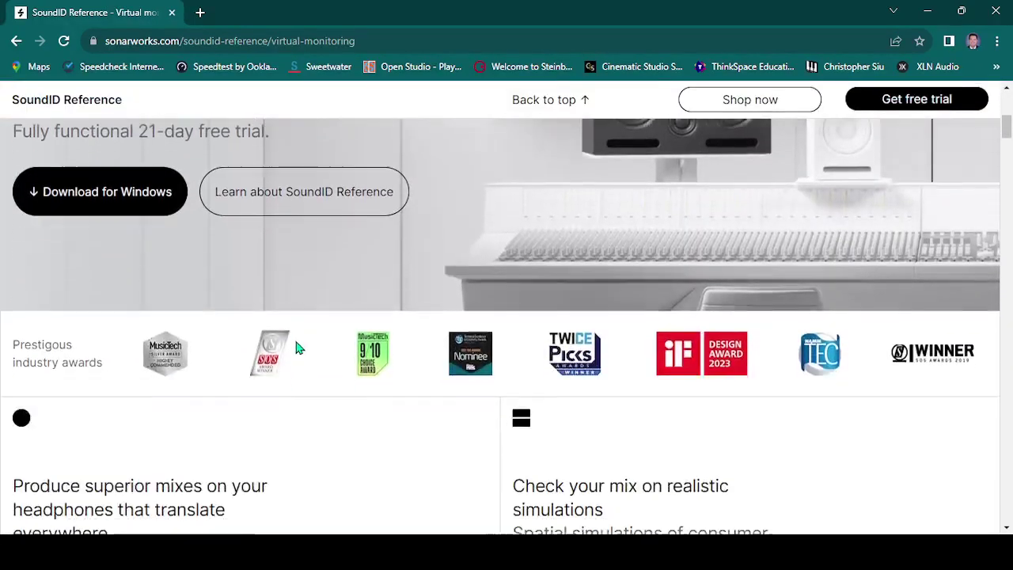
scroll(294, 347, "down", 8)
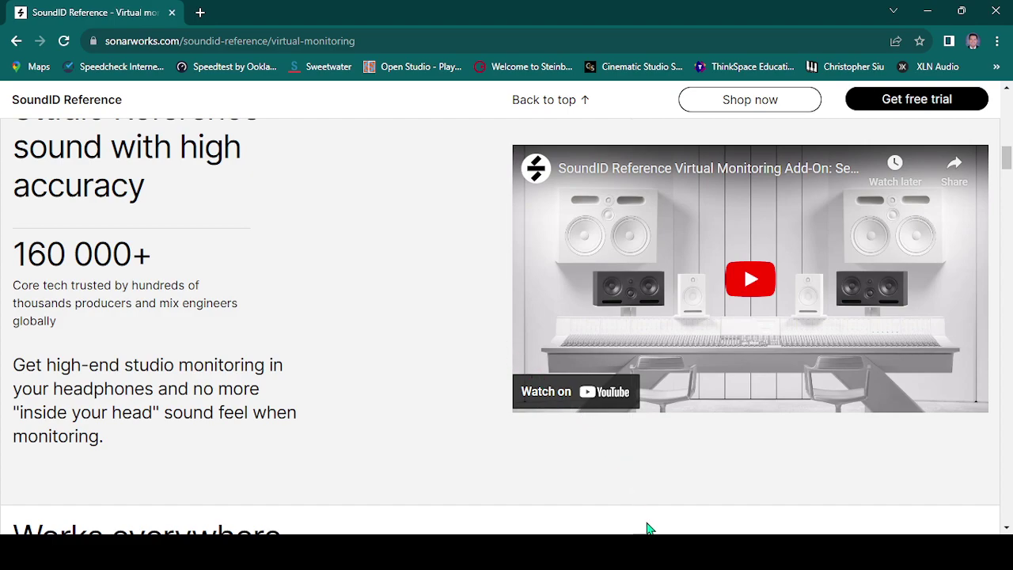
scroll(337, 260, "down", 4)
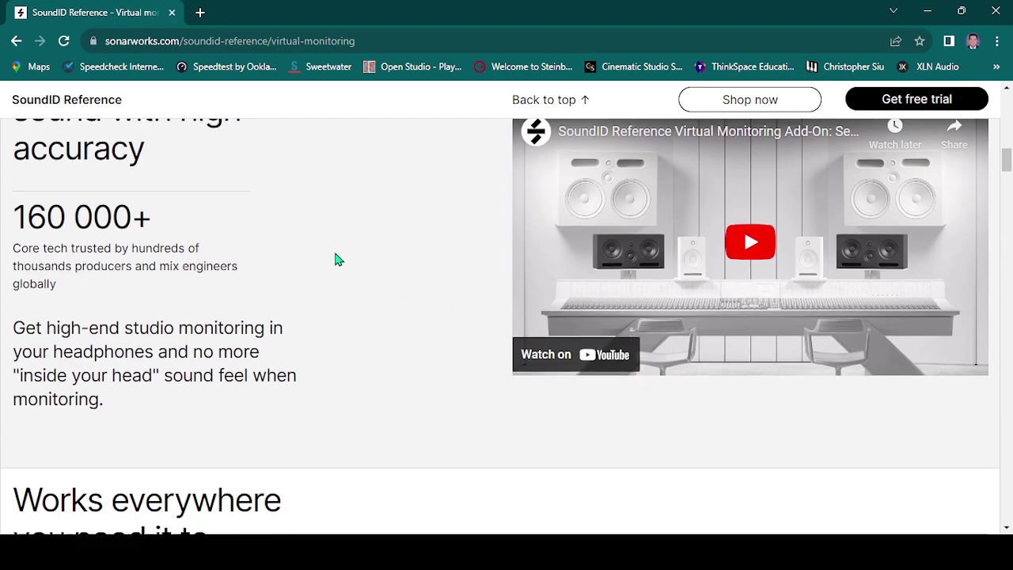
scroll(357, 283, "down", 4)
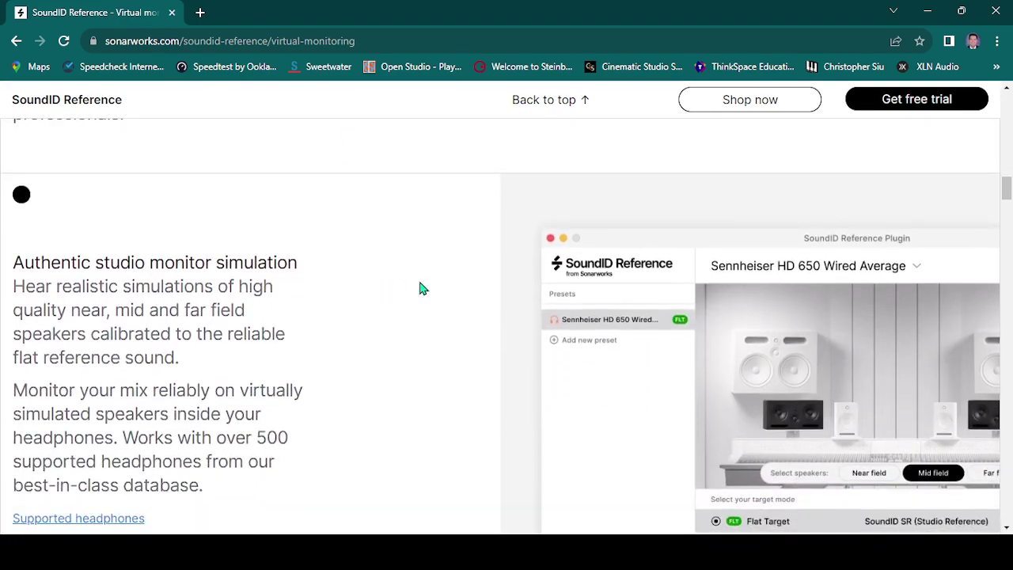
scroll(422, 290, "down", 2)
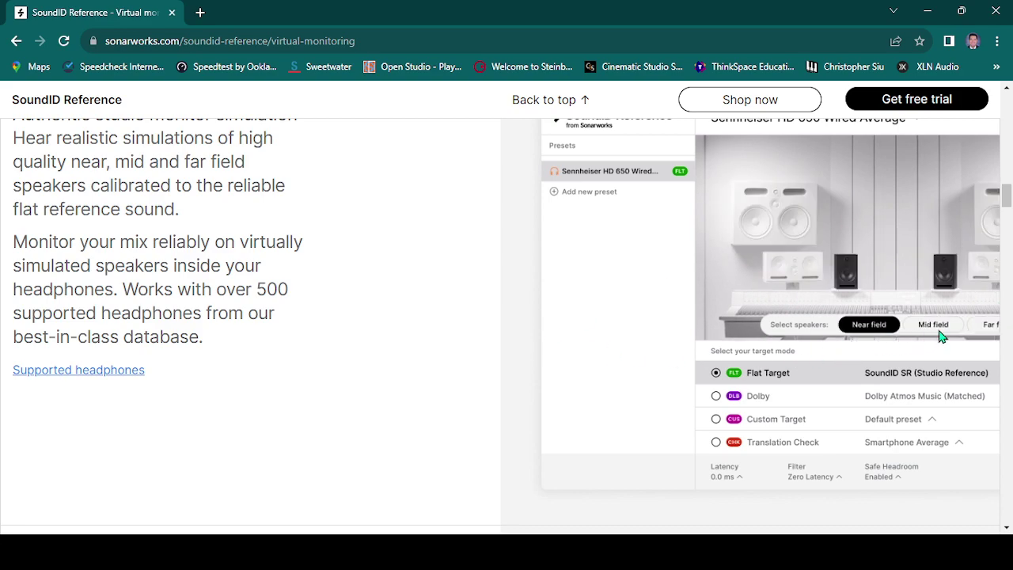
scroll(380, 338, "up", 1)
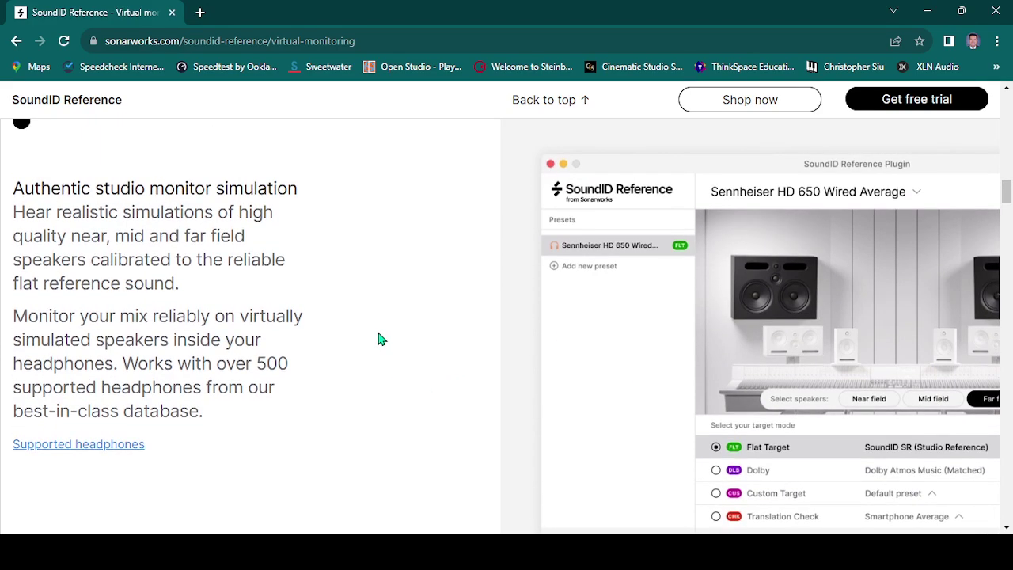
Look through the add-on page's plugin, how-it-works and review sections and the add-on's price
scroll(380, 339, "down", 10)
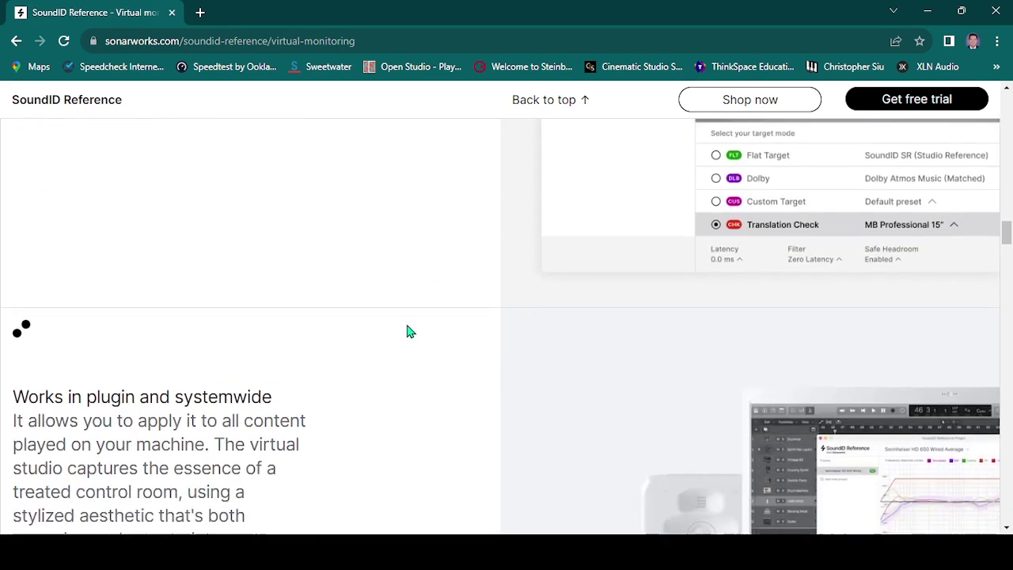
scroll(380, 332, "down", 8)
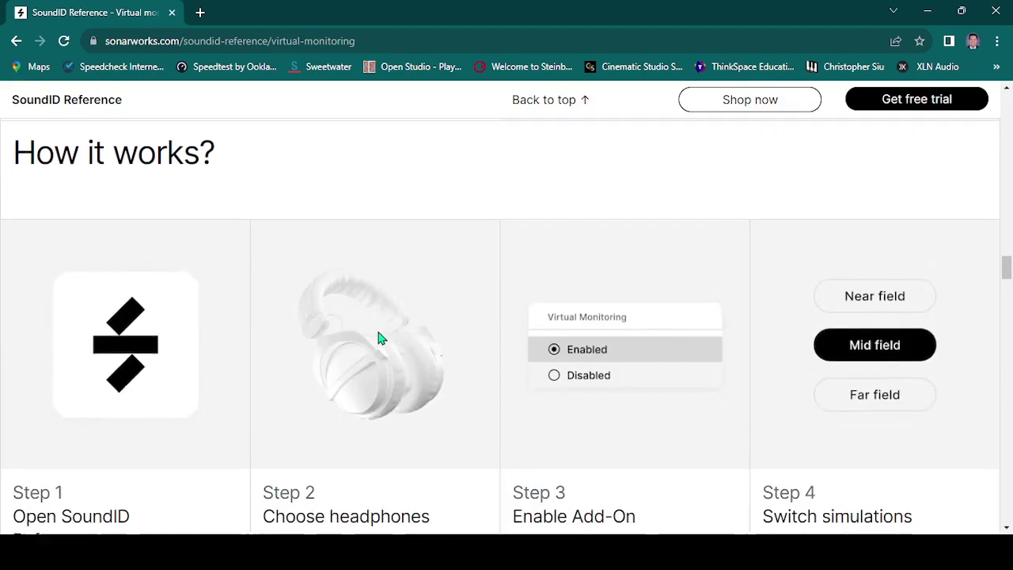
scroll(380, 339, "down", 8)
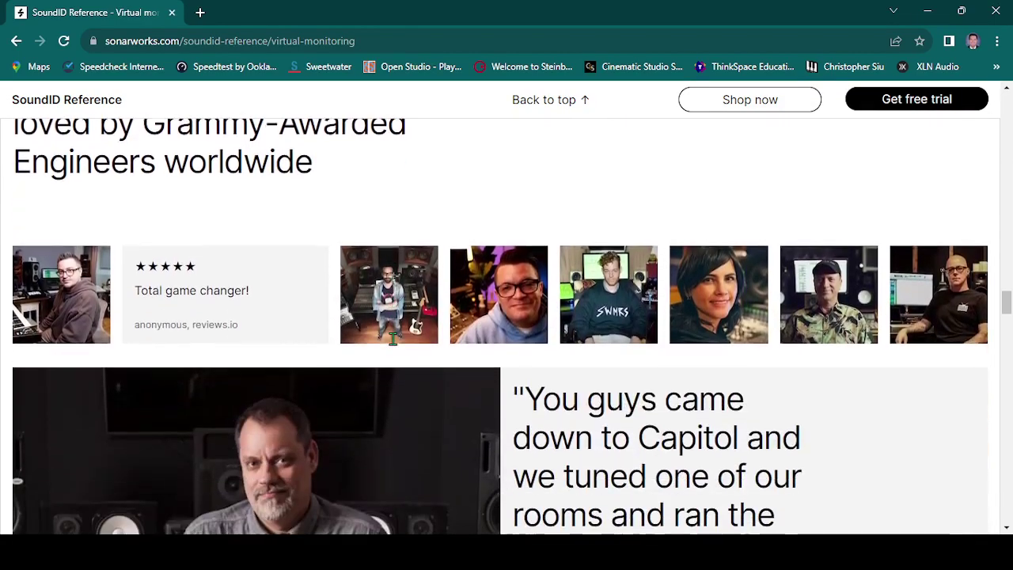
scroll(396, 340, "down", 8)
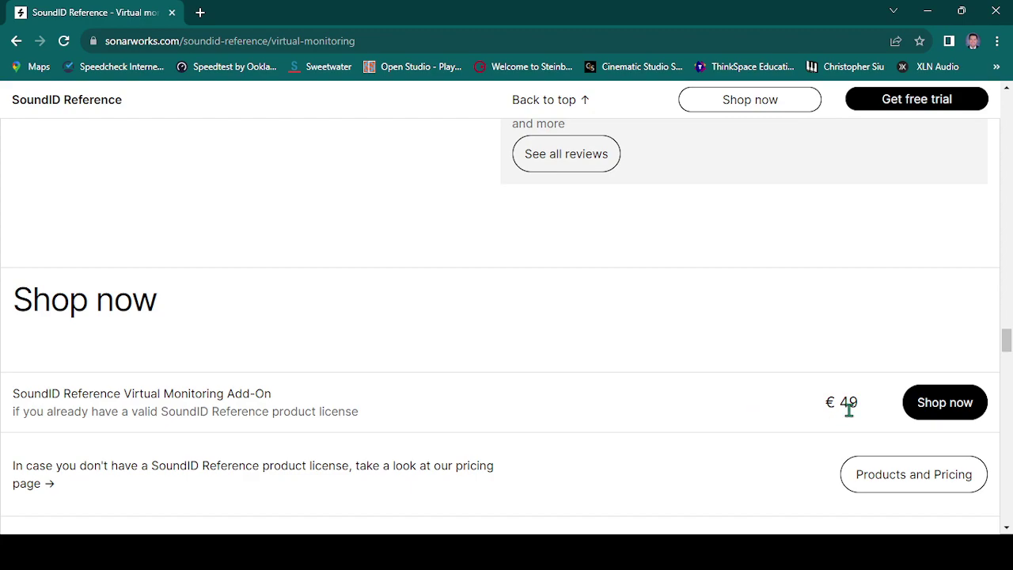
scroll(350, 388, "up", 5)
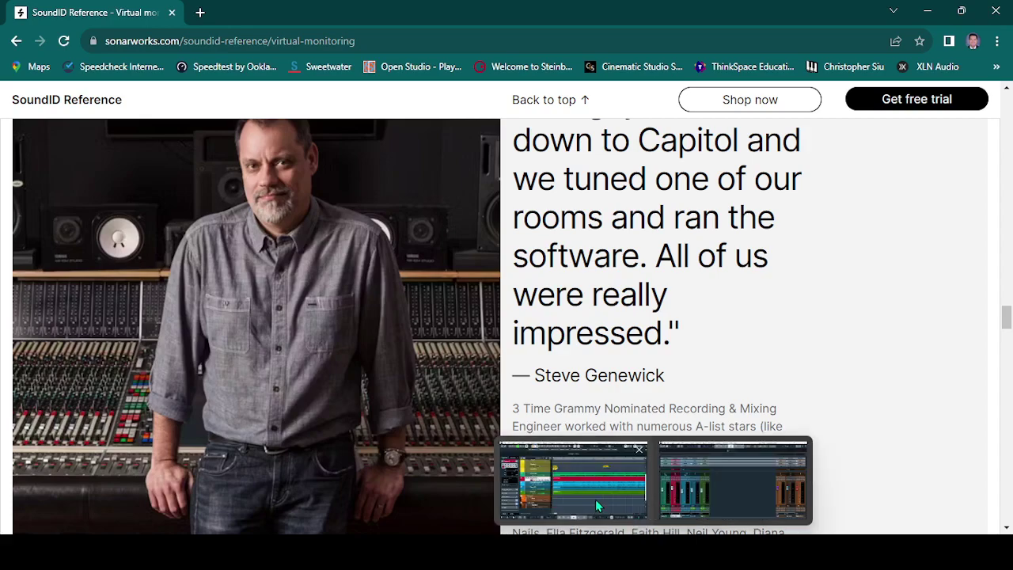
Switch back to the Cubase project, show the Control Room and open its SoundID Reference insert with bypass turned off
left_click(595, 498)
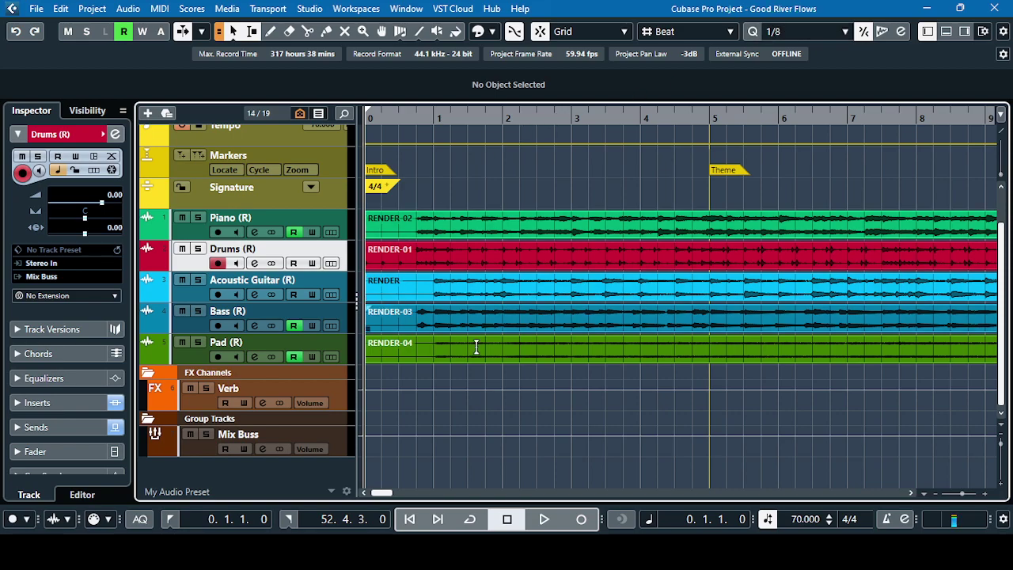
mouse_move(393, 550)
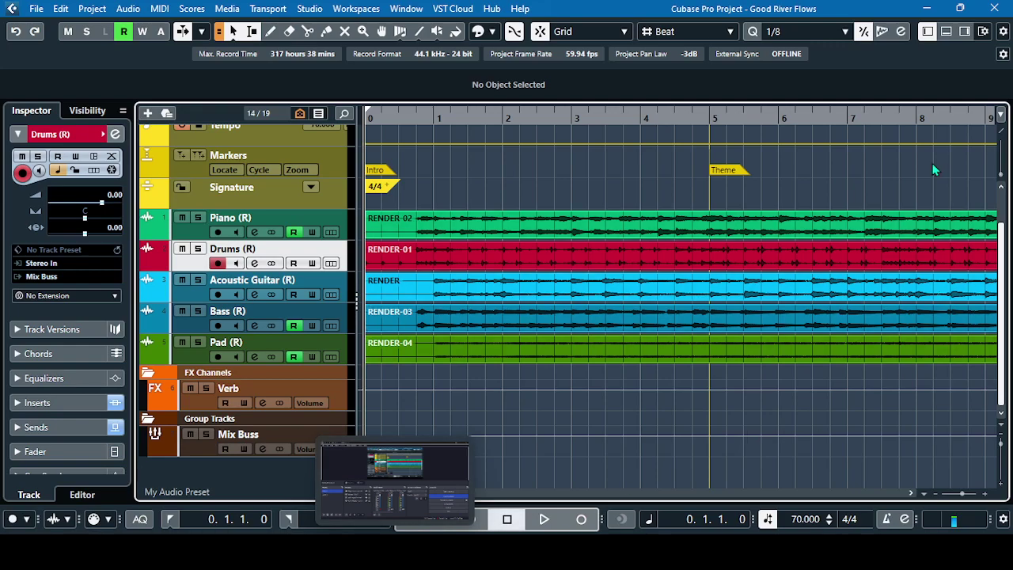
left_click(964, 33)
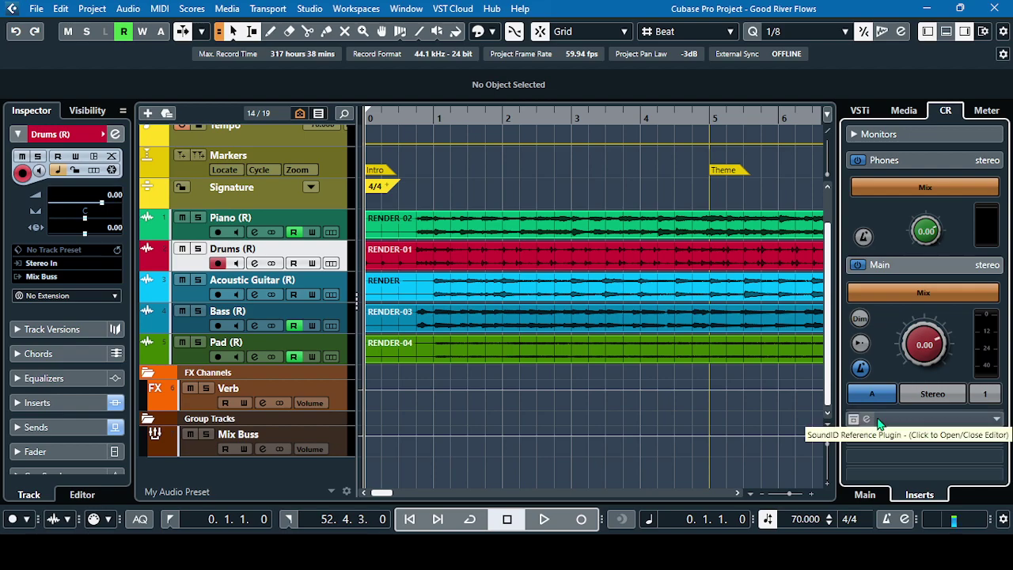
left_click(919, 417)
left_click_drag(516, 24, 471, 21)
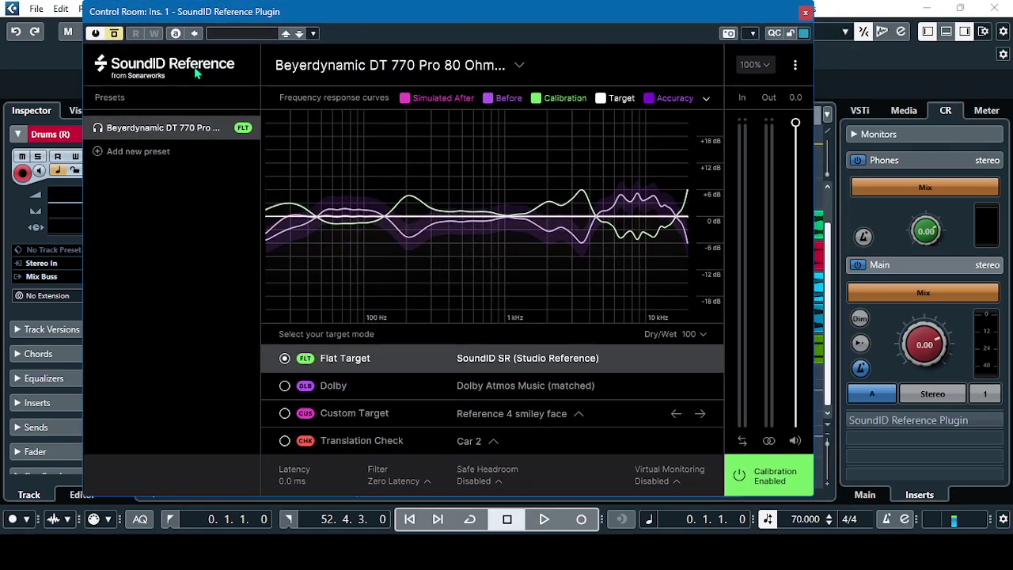
left_click(113, 34)
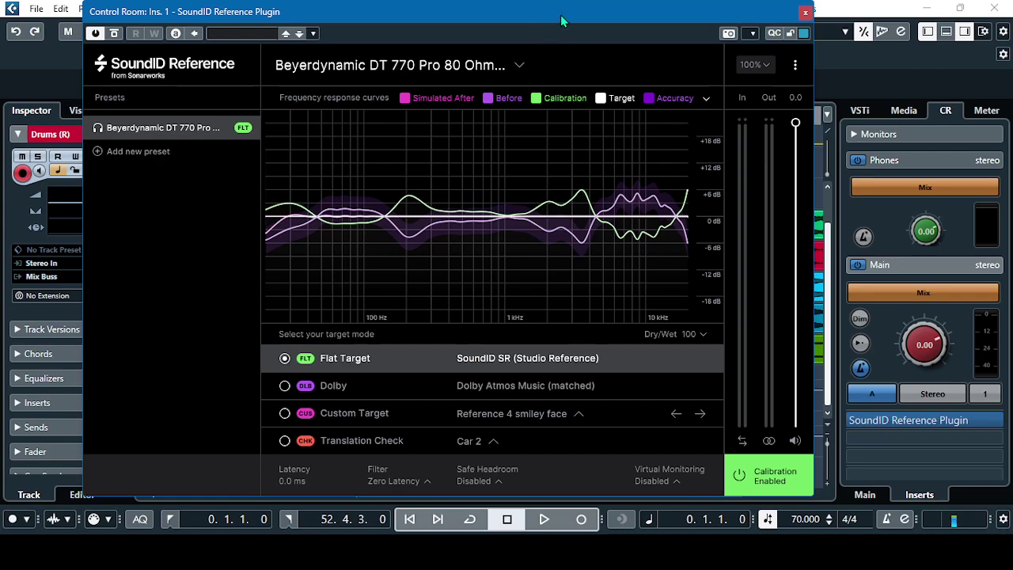
Inspect the plugin's Virtual Monitoring options and play the mix from the start with Virtual Monitoring disabled
left_click(677, 479)
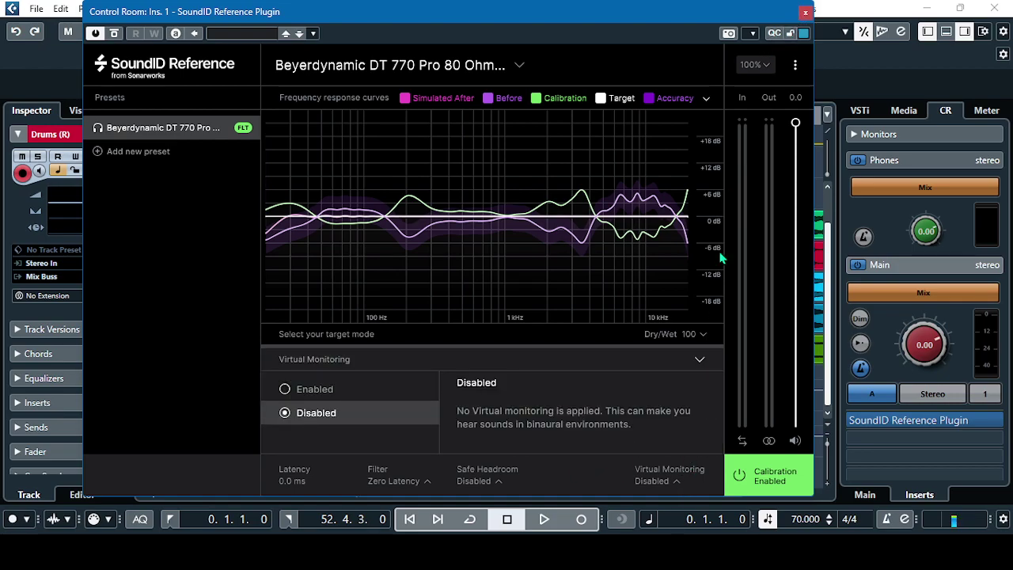
left_click(195, 462)
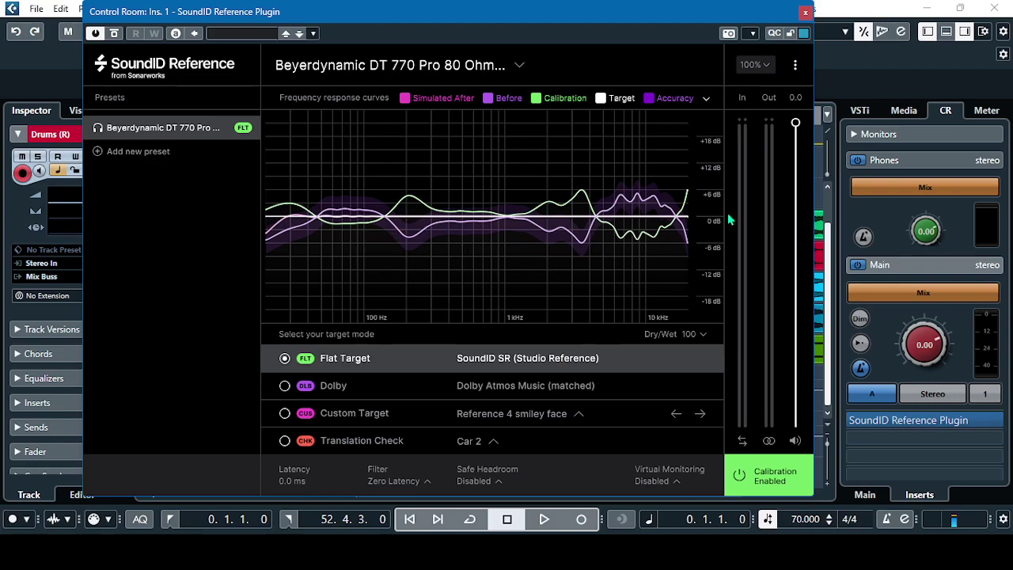
left_click(805, 12)
left_click(543, 519)
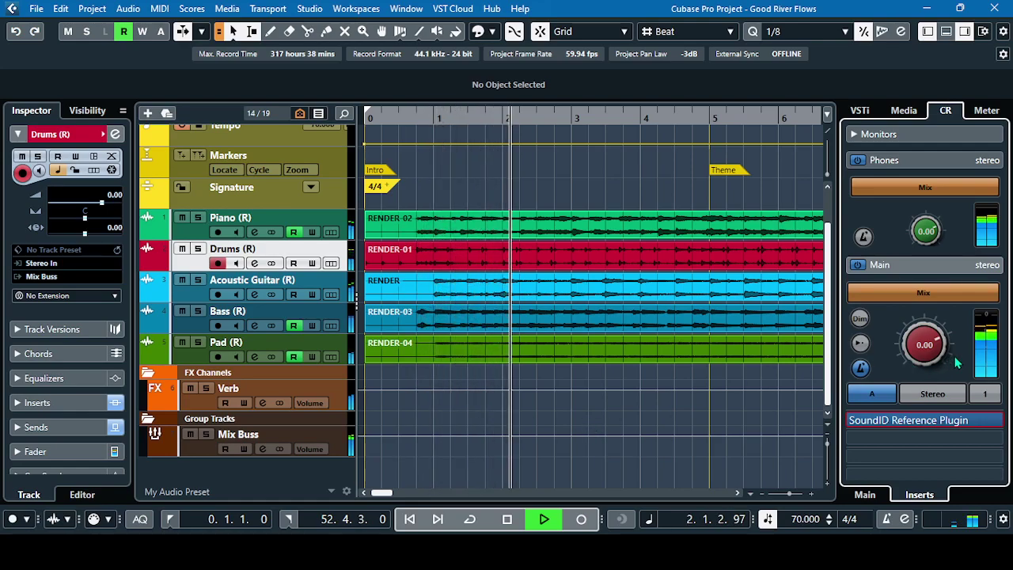
left_click(913, 419)
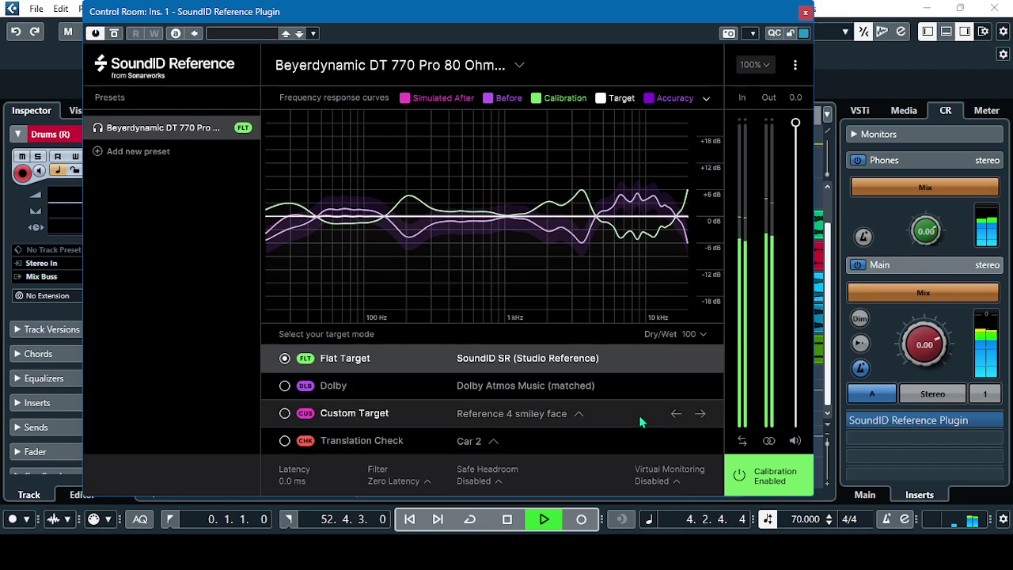
Stop playback and enable Virtual Monitoring in the SoundID Reference plugin
left_click(655, 479)
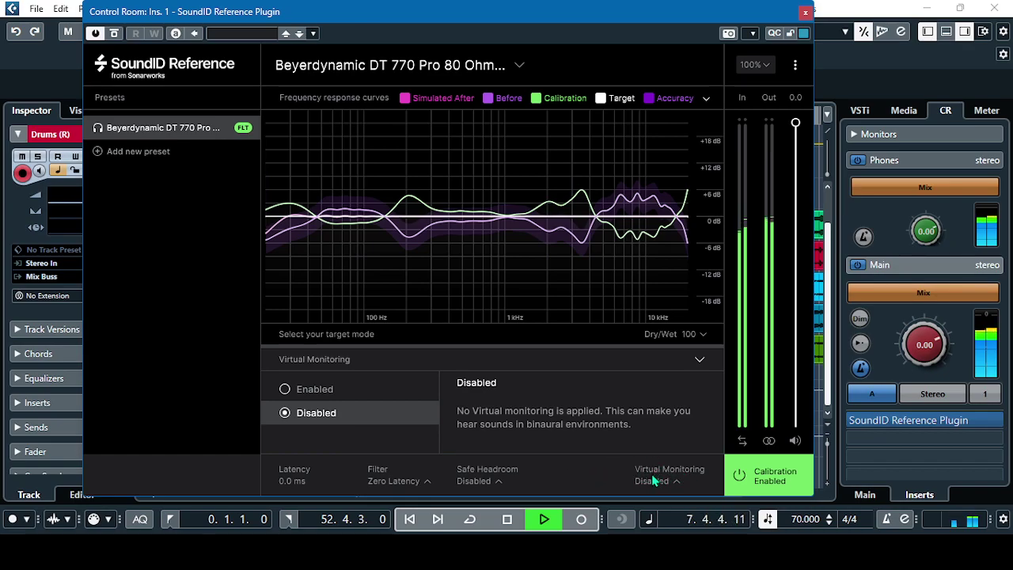
key("space")
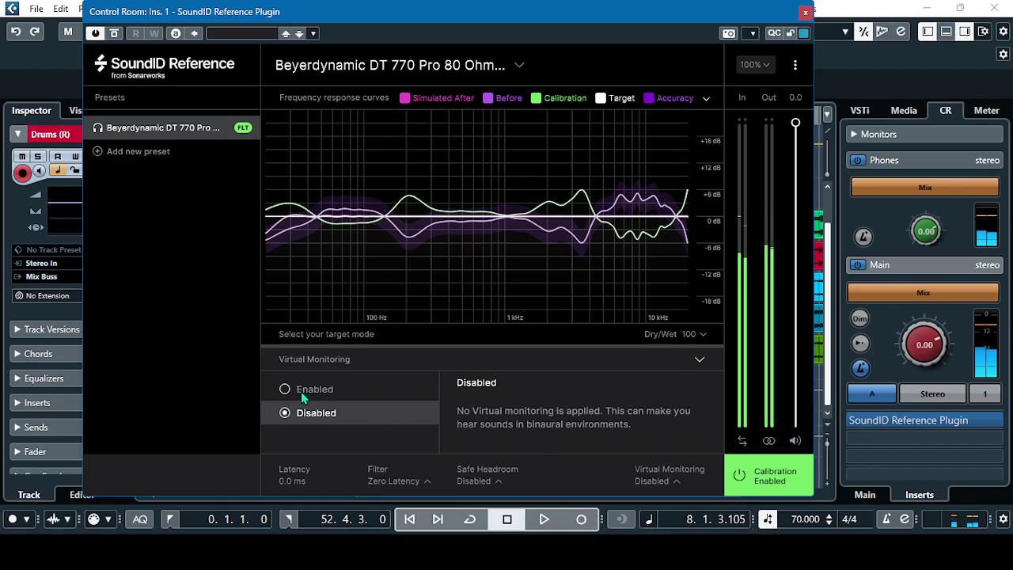
left_click(286, 389)
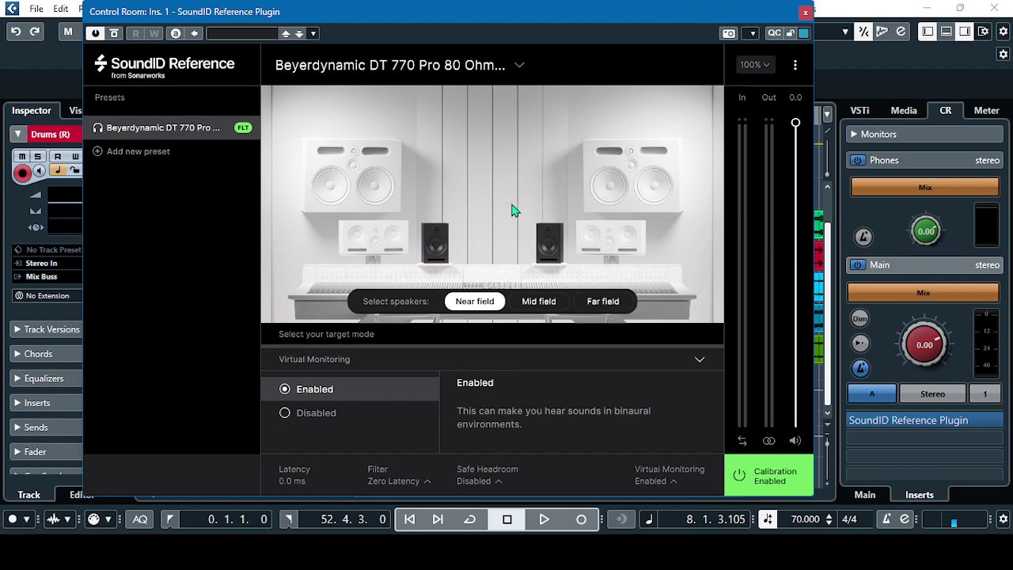
Audition the mix through the Near field, Mid field and Far field speakers, return to Near field and stop playback
key("space")
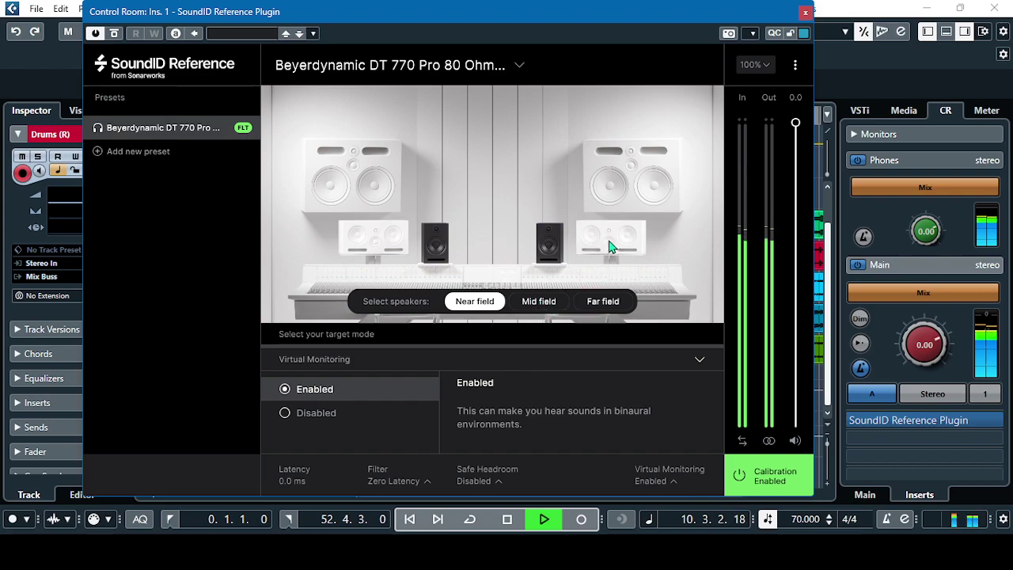
left_click(540, 302)
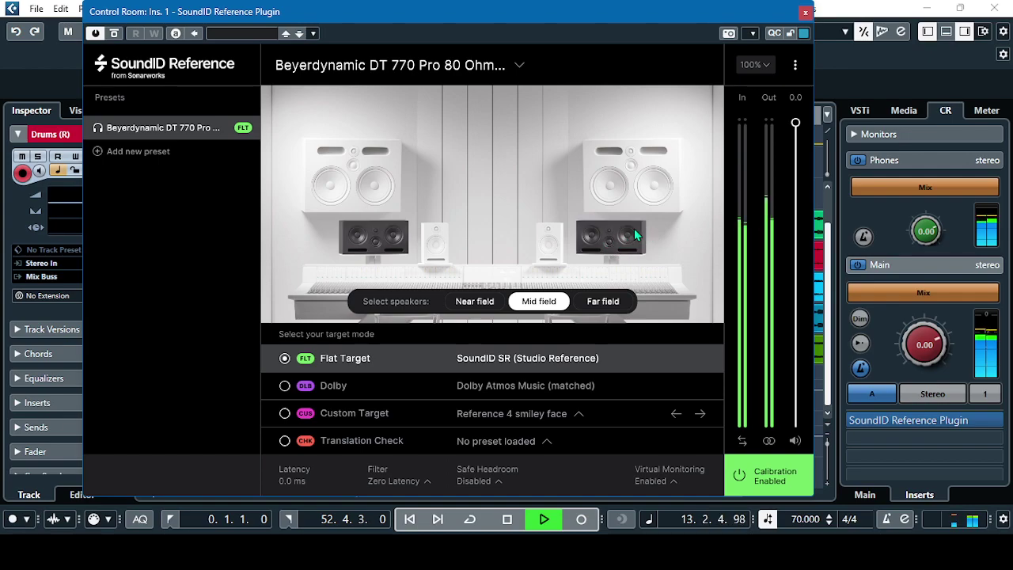
left_click(606, 308)
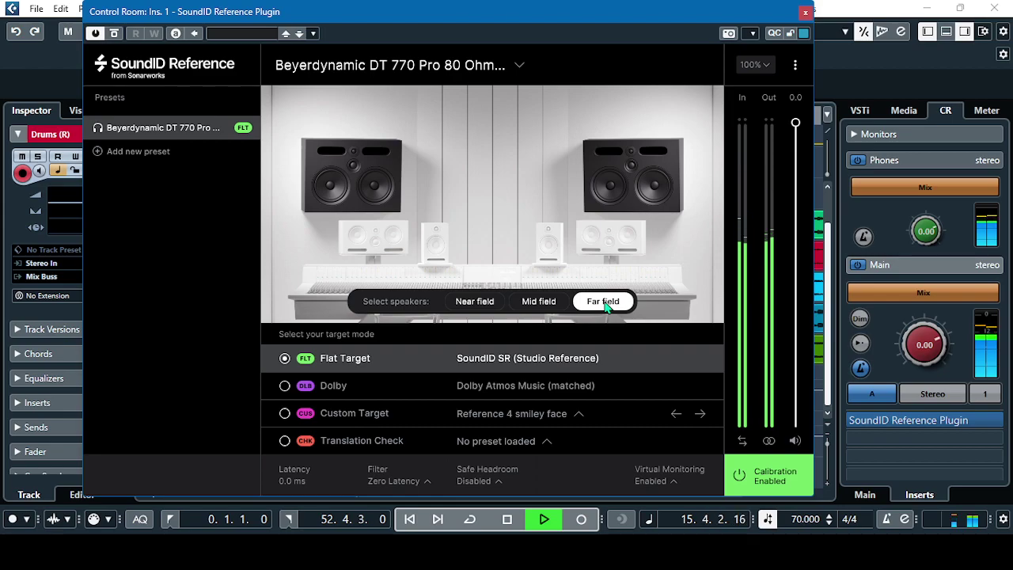
left_click(474, 309)
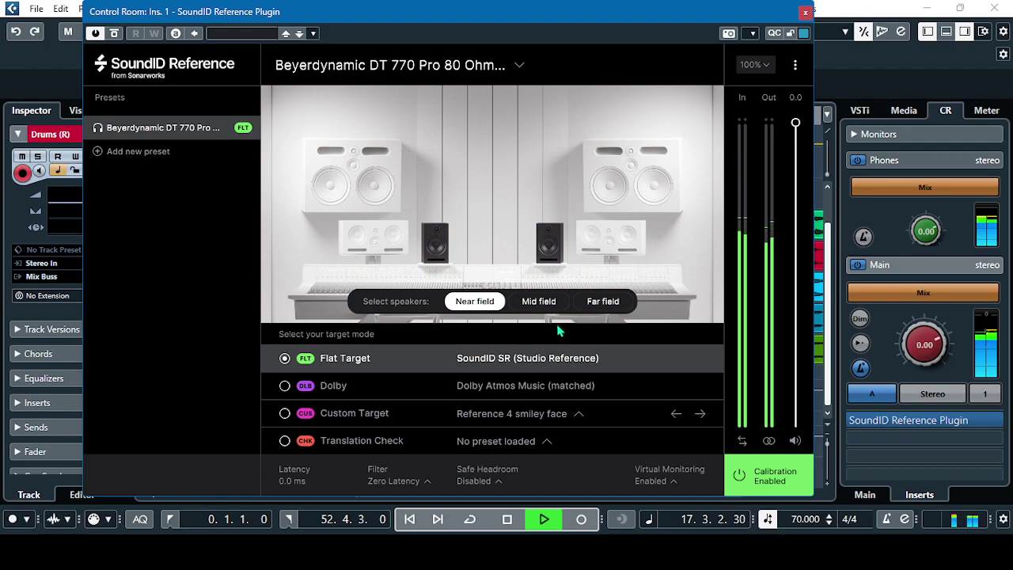
key("space")
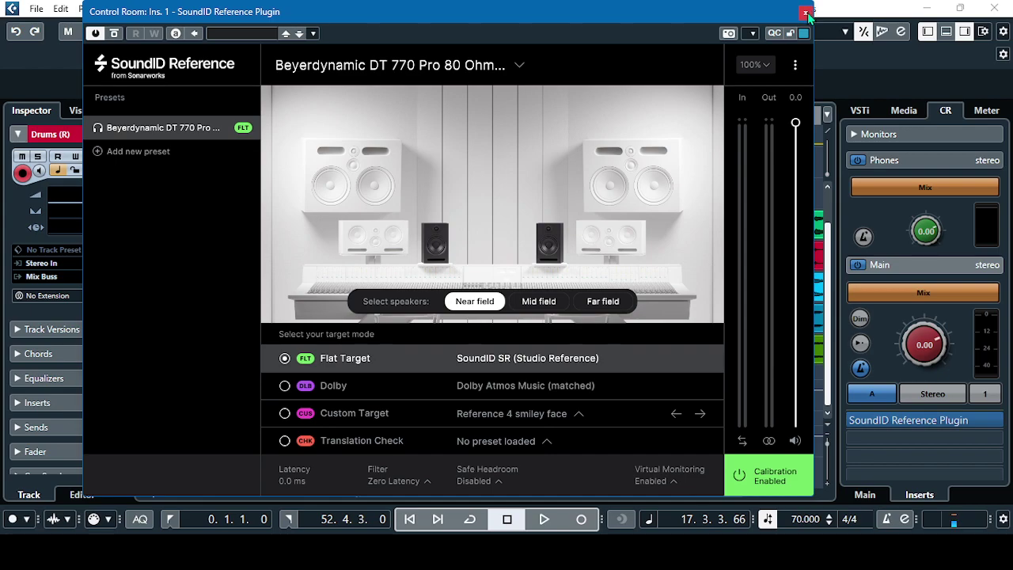
Close the SoundID Reference plugin window and bring up the project's MixConsole
left_click(806, 13)
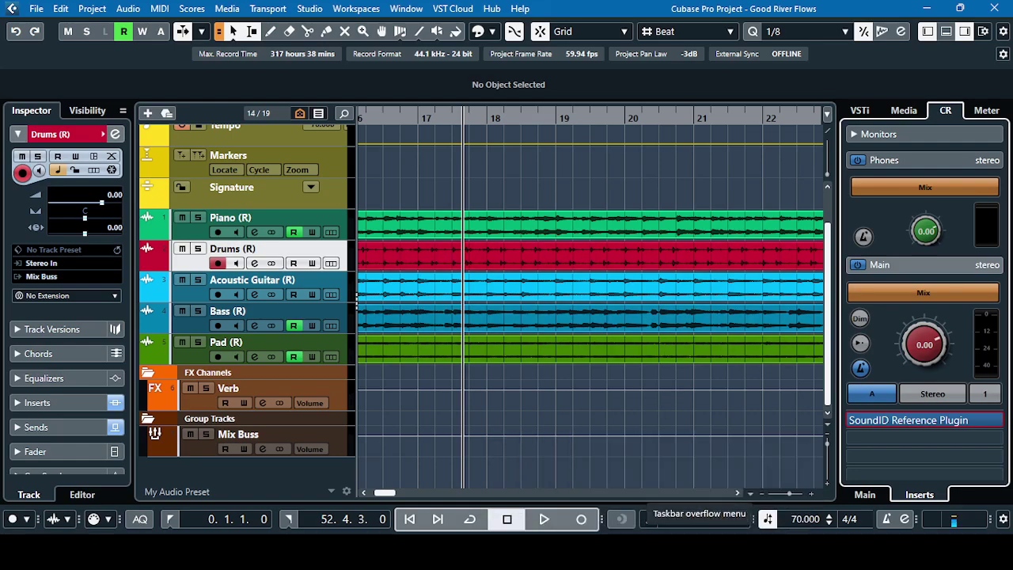
left_click(691, 518)
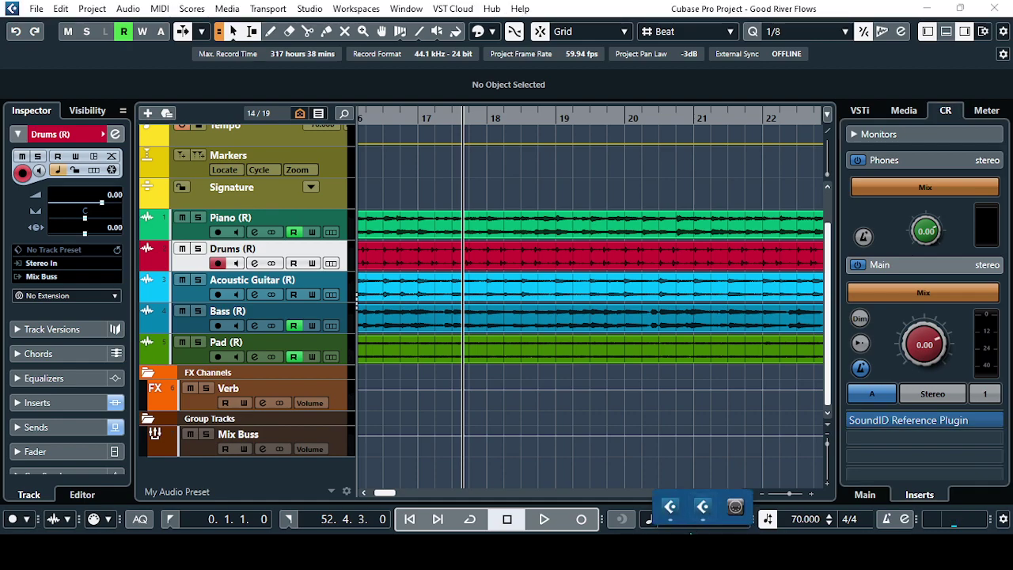
left_click(701, 509)
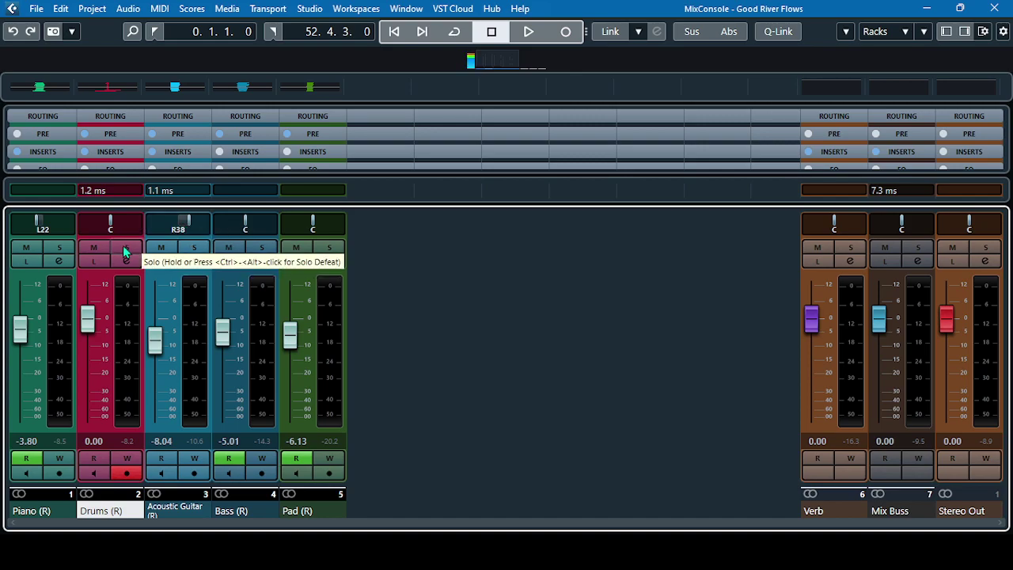
Solo the Acoustic Guitar channel with its pan centred and start playback
left_click(194, 249)
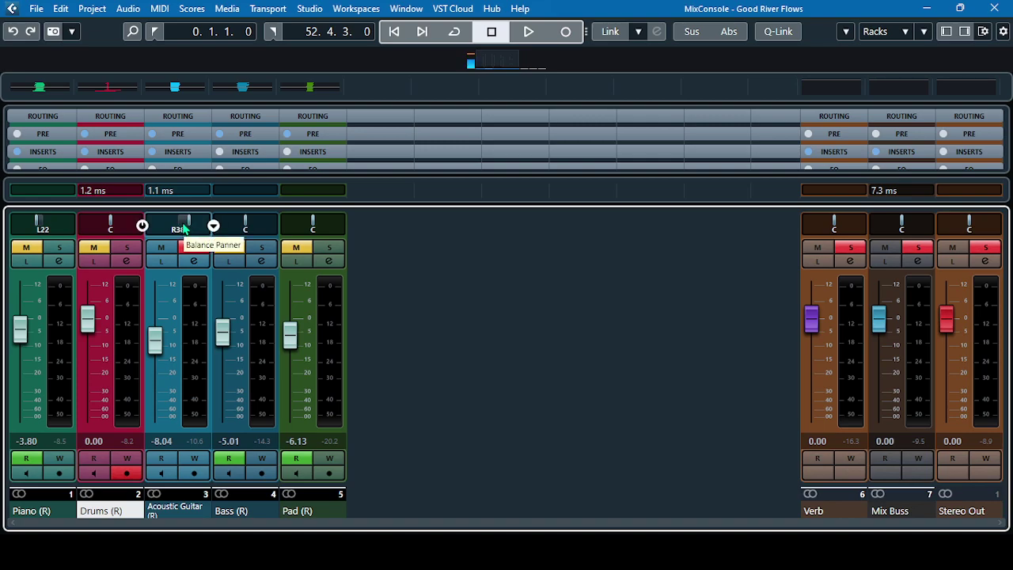
left_click(184, 228, "ctrl")
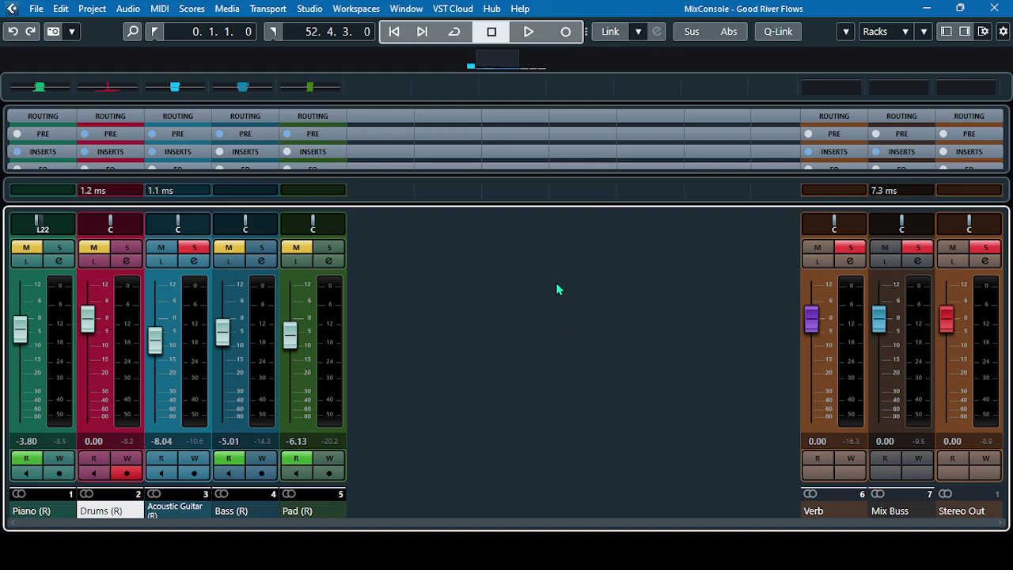
left_click(528, 33)
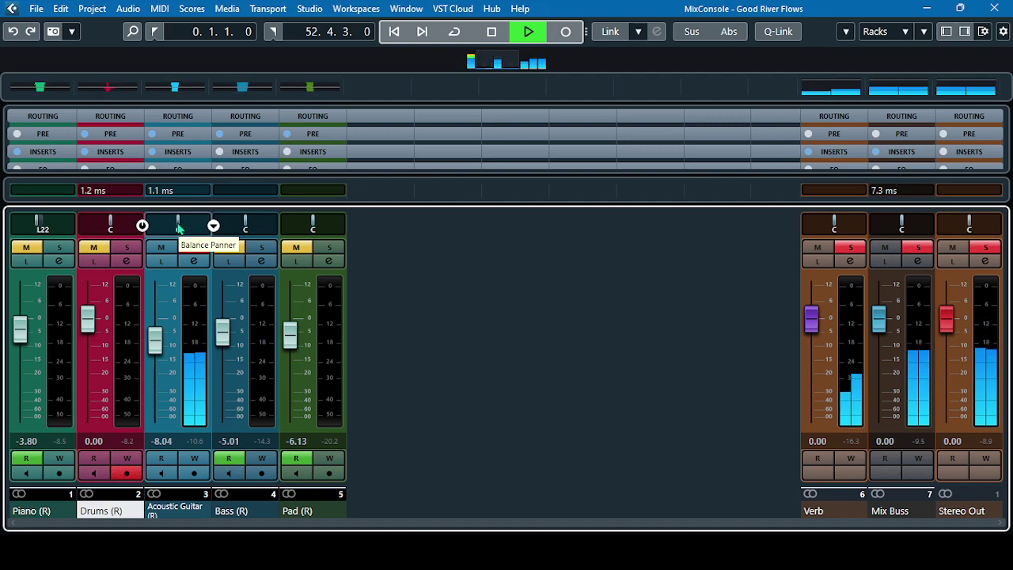
Audition the soloed guitar panned hard right and hard left, and return its pan to centre
left_click_drag(179, 226, 449, 248)
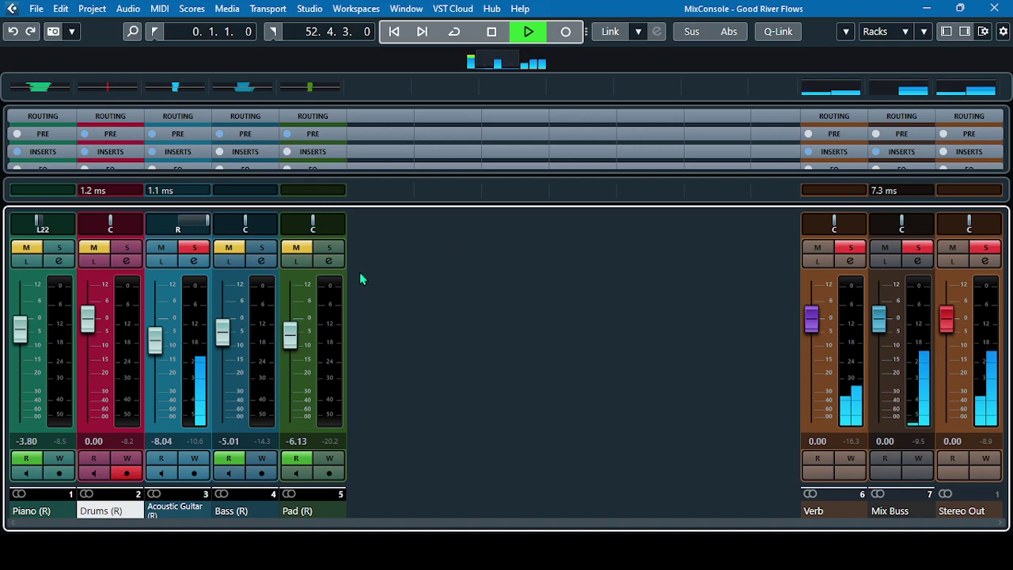
left_click_drag(204, 224, 75, 224)
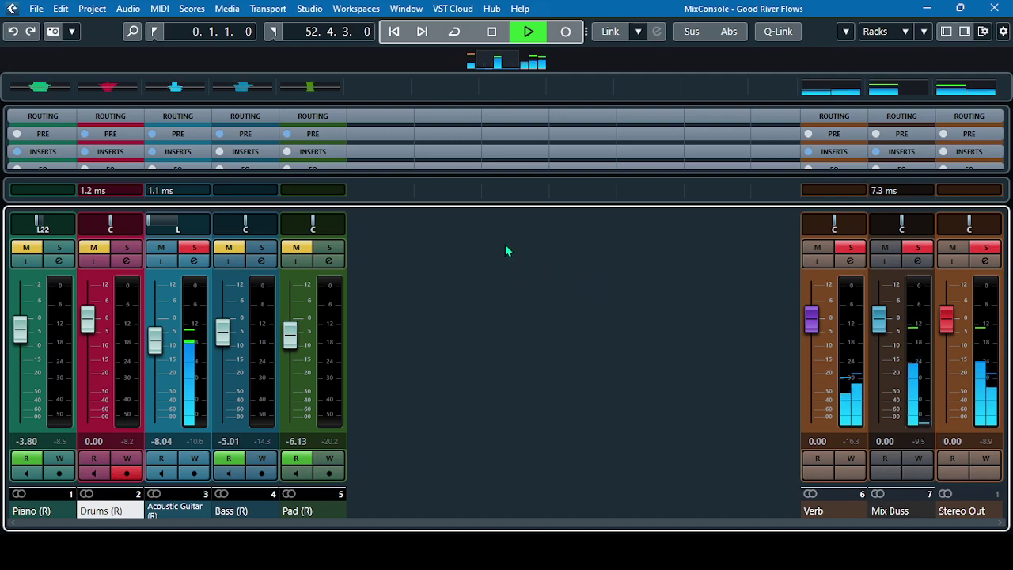
mouse_move(149, 224)
left_click_drag(148, 224, 182, 229)
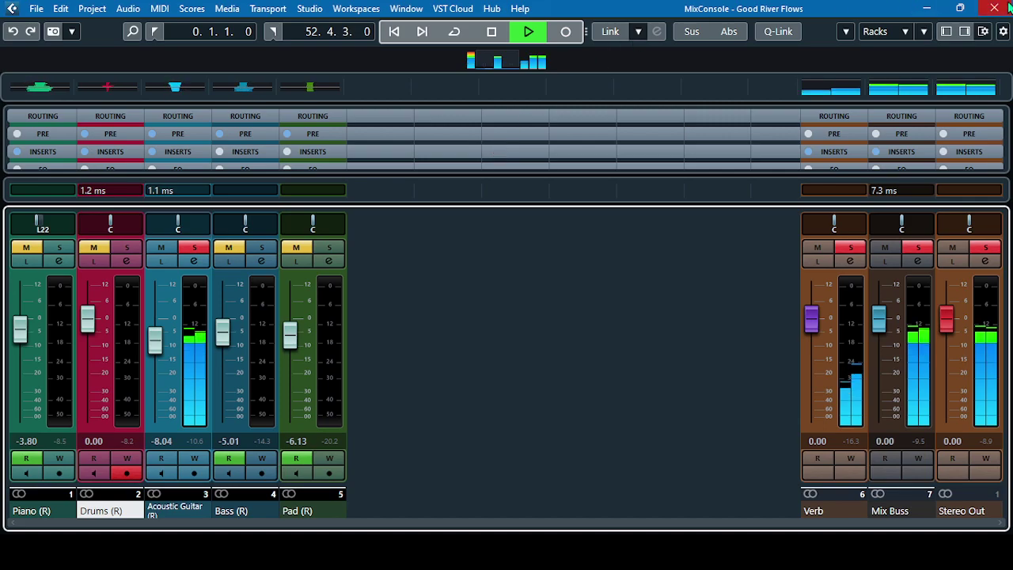
Disable Virtual Monitoring in the Control Room's SoundID Reference plugin and audition the guitar panned hard right and hard left
left_click(966, 36)
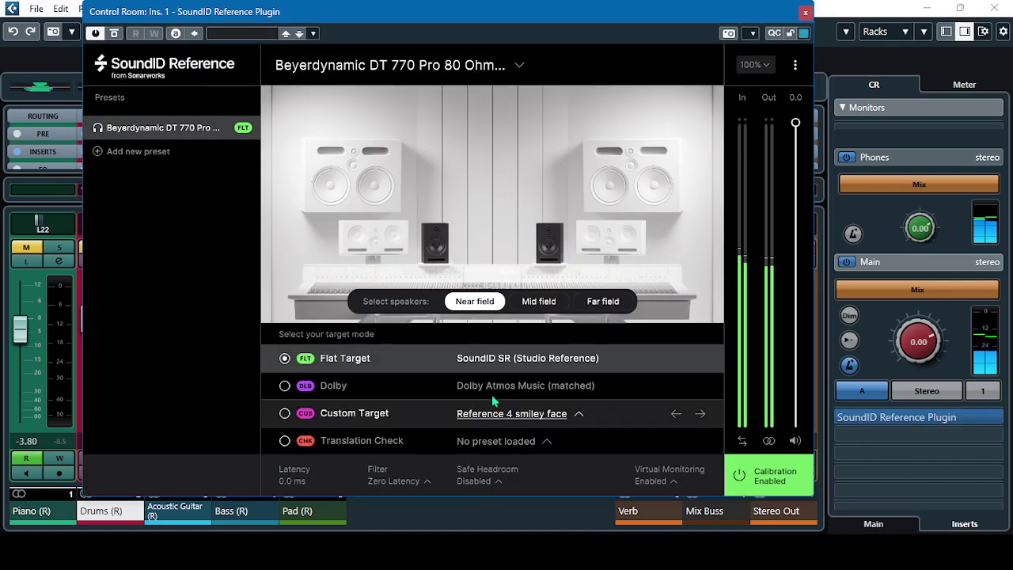
left_click(671, 479)
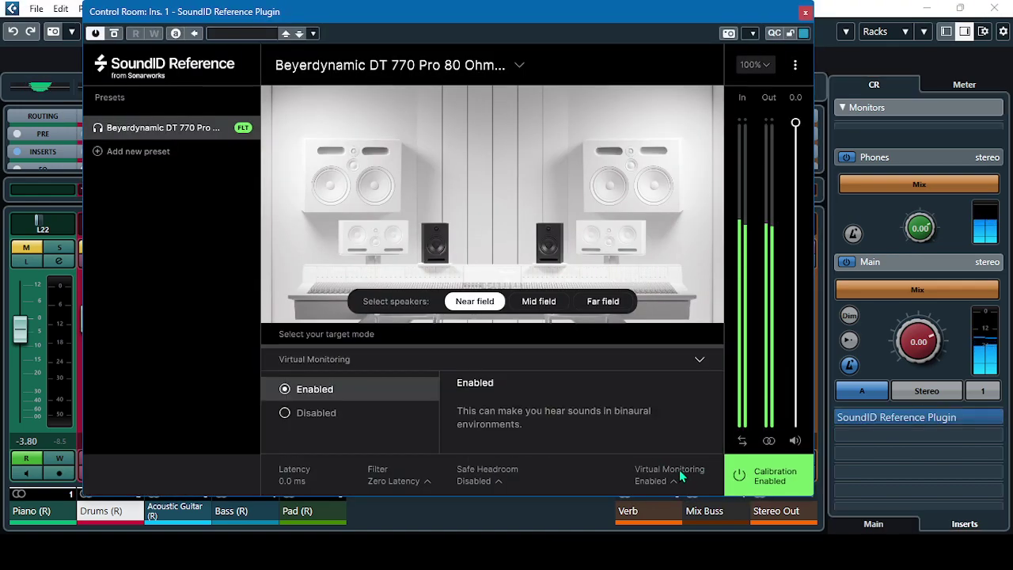
left_click(285, 413)
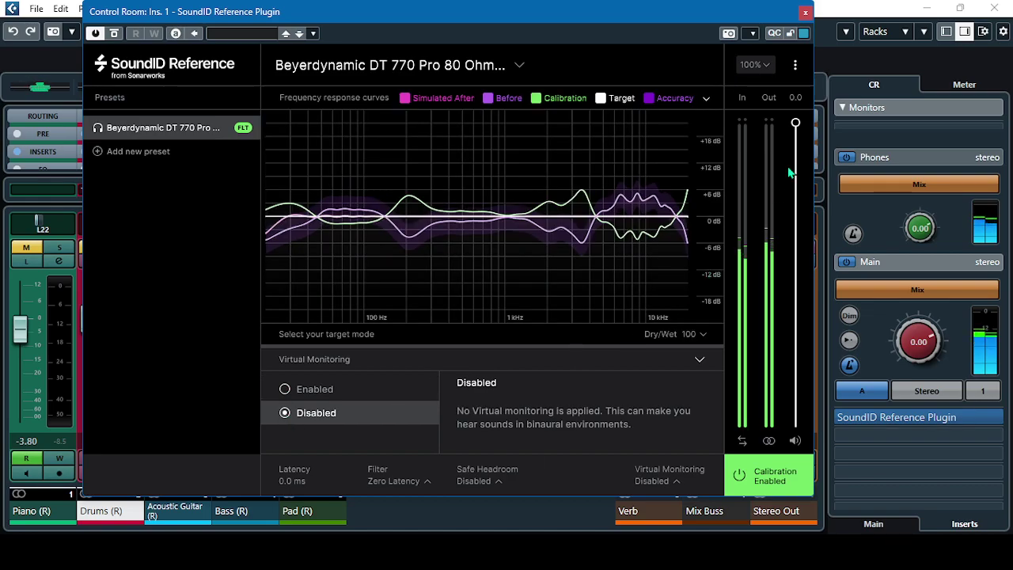
left_click(804, 12)
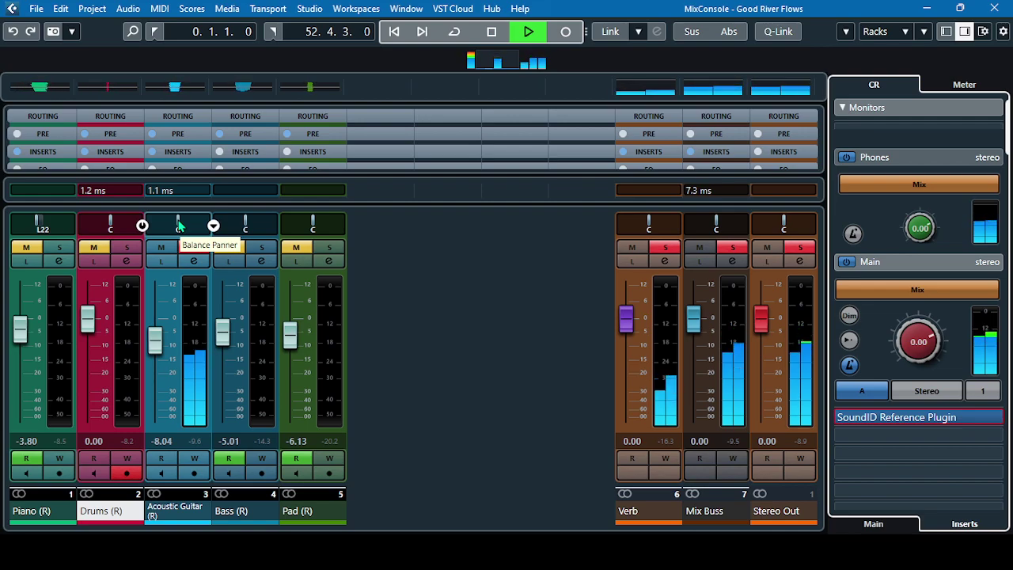
left_click_drag(178, 227, 237, 226)
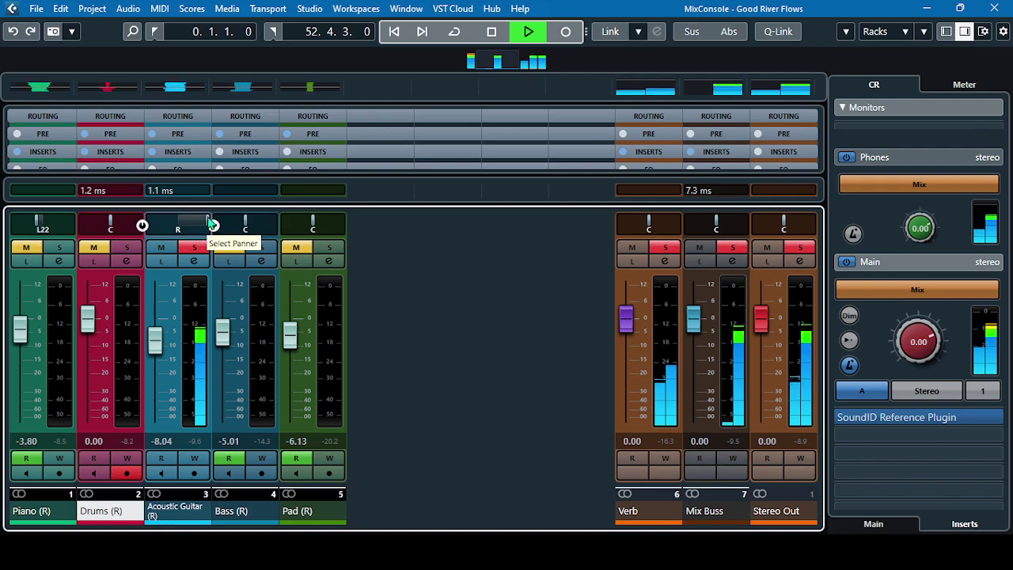
left_click_drag(212, 224, 148, 225)
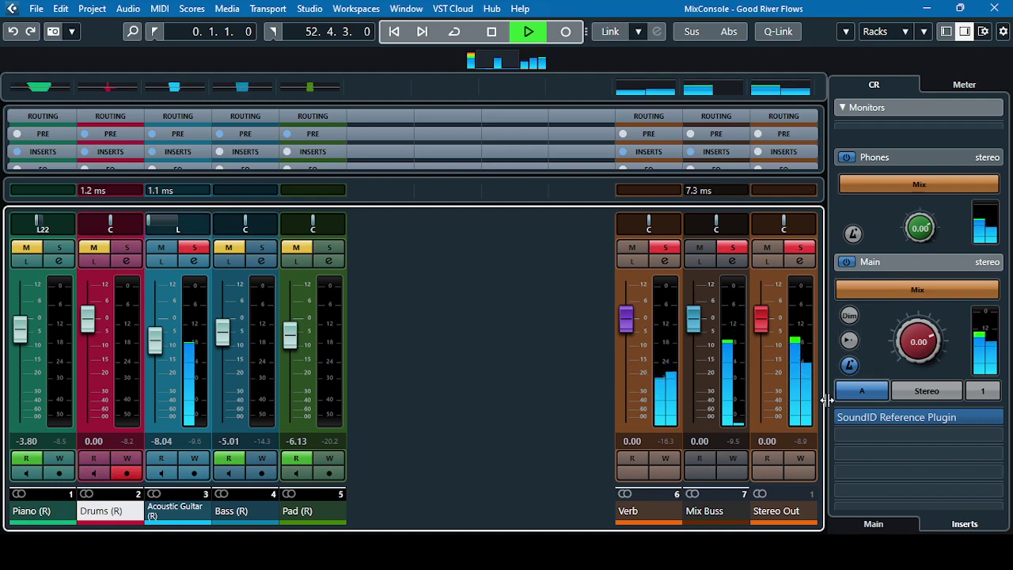
Enable Virtual Monitoring in the SoundID Reference plugin and close its window
left_click(916, 417)
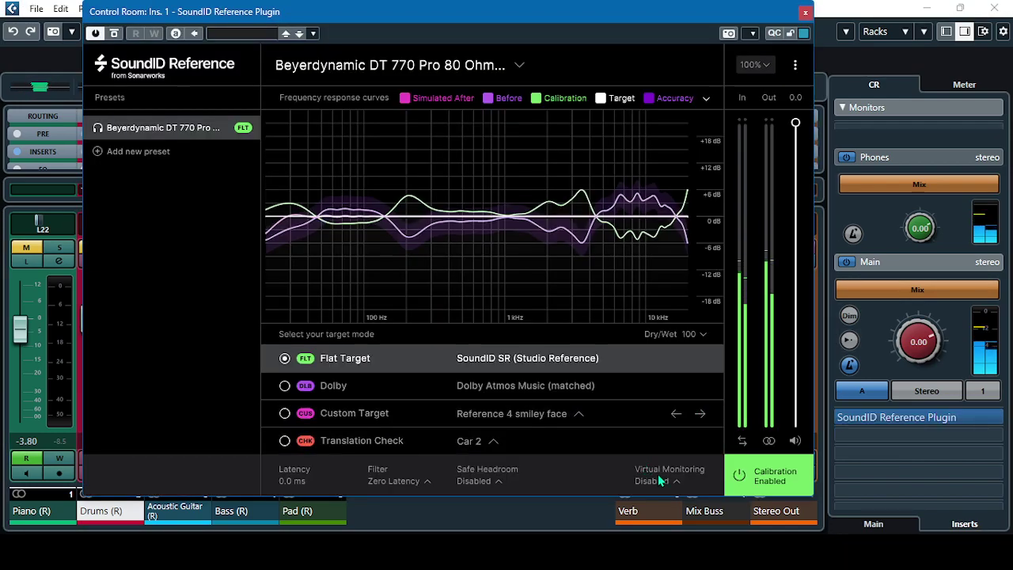
left_click(658, 476)
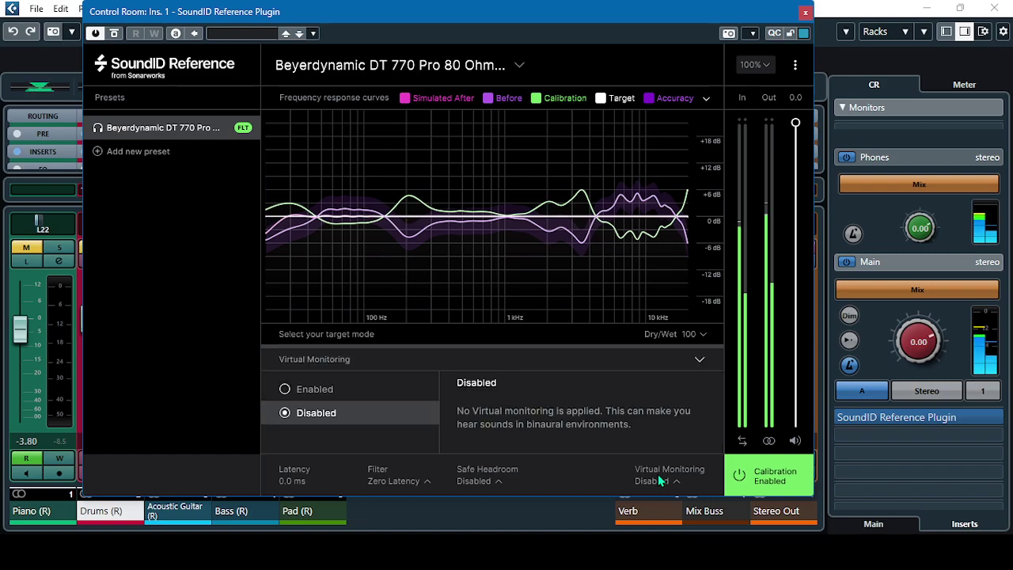
left_click(285, 389)
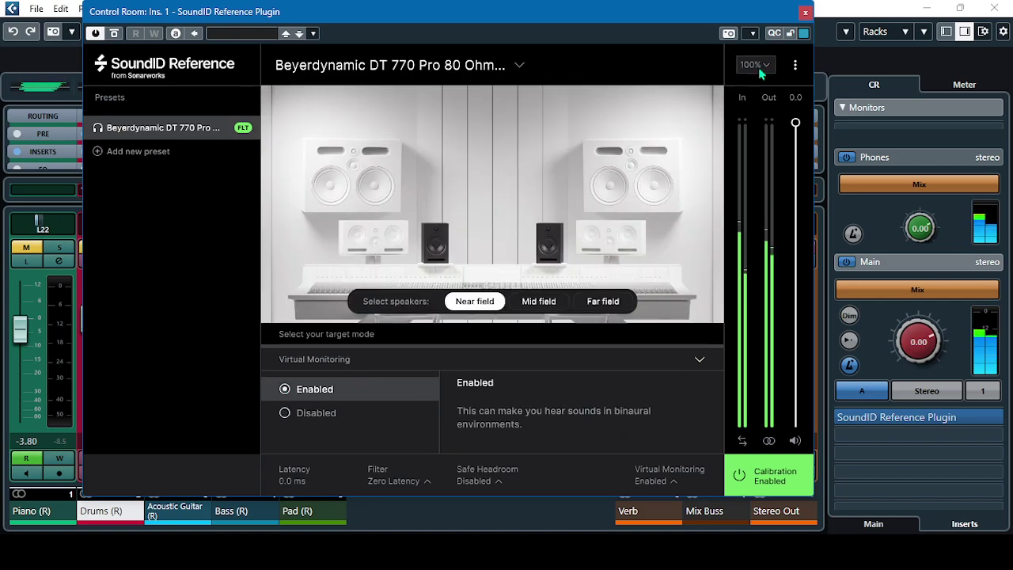
left_click(805, 12)
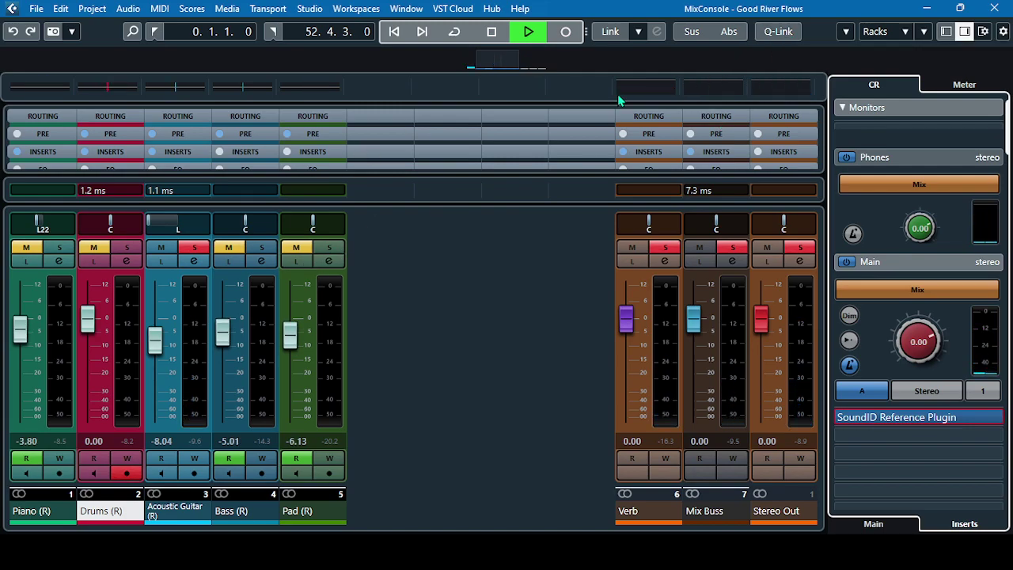
With Virtual Monitoring on, audition the guitar panned centre, hard right and hard left, and bring it back to centre
left_click(149, 225)
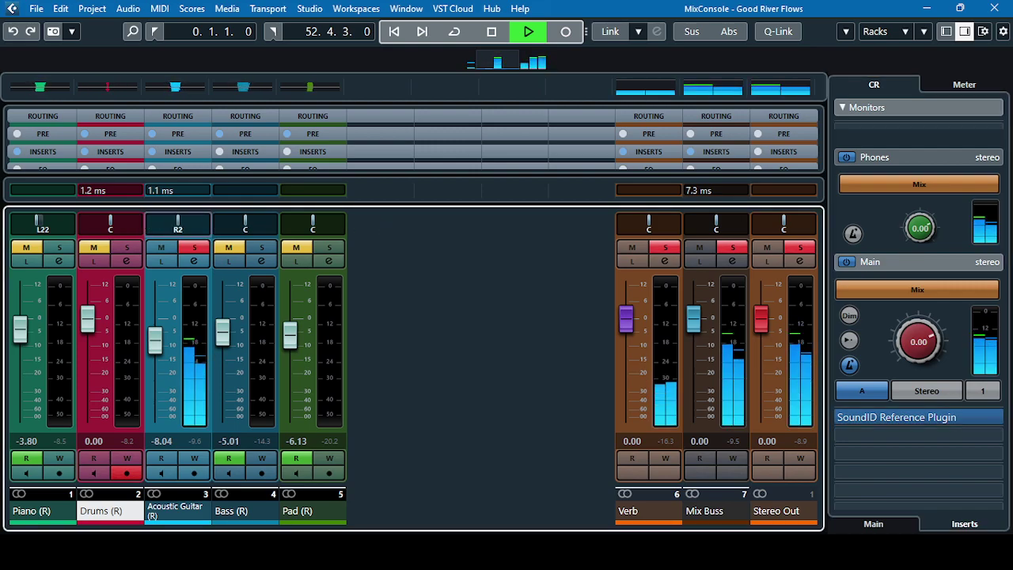
left_click(177, 229, "ctrl")
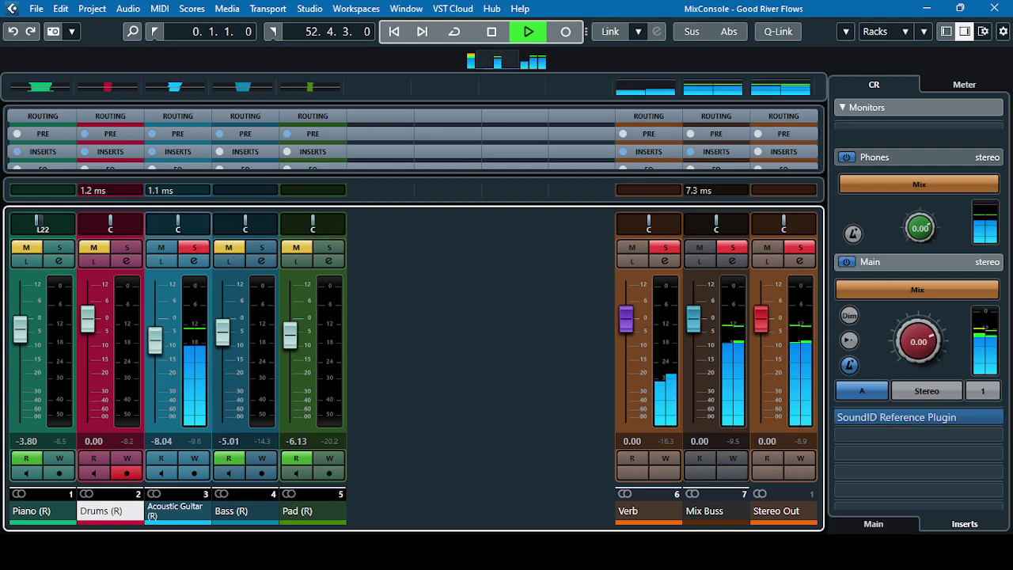
left_click_drag(179, 226, 210, 226)
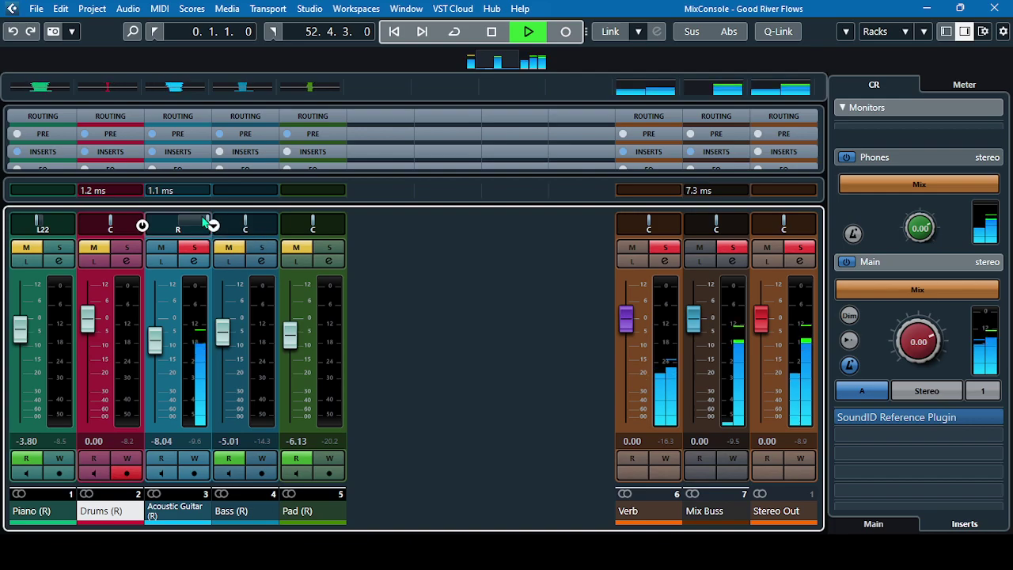
left_click_drag(182, 225, 150, 226)
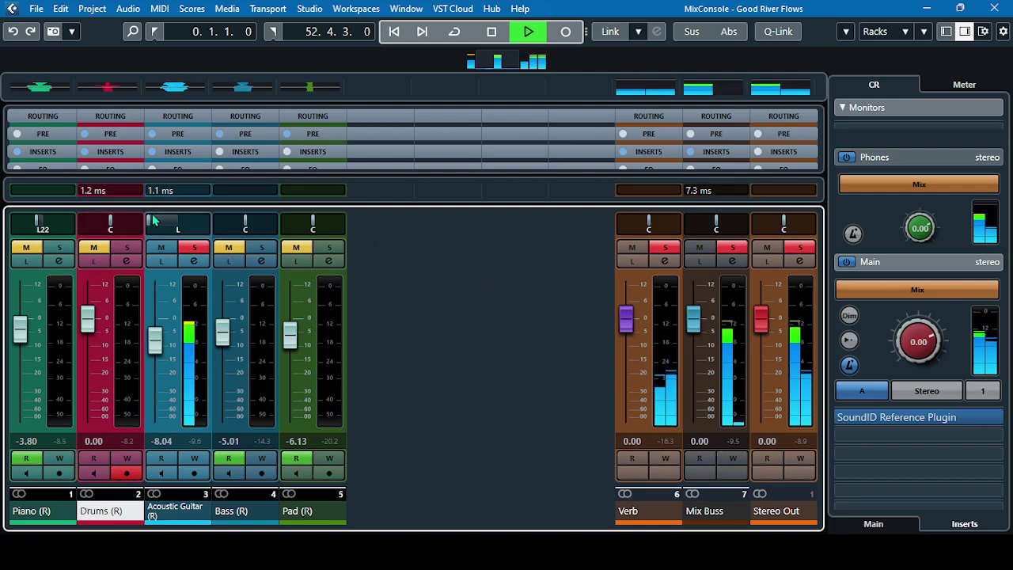
left_click_drag(177, 226, 193, 225)
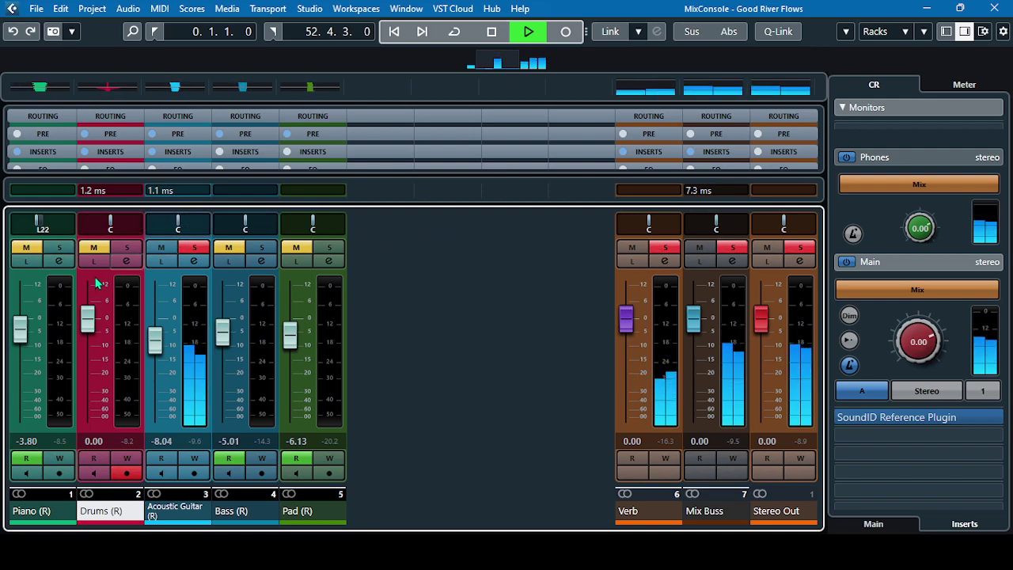
Set the Acoustic Guitar channel's pan to R22 and unsolo the channel
mouse_move(178, 226)
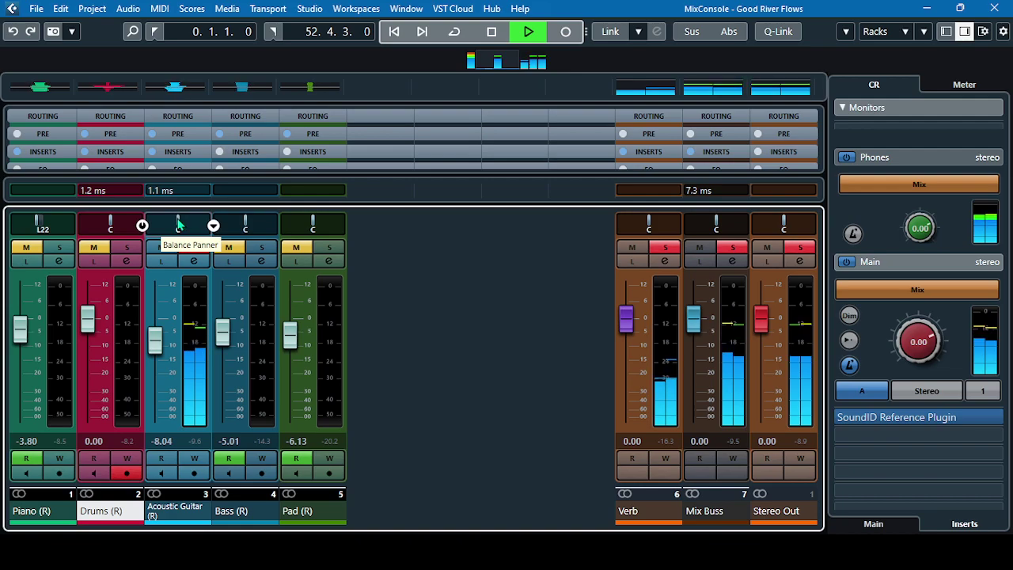
left_click(194, 247)
left_click_drag(179, 226, 183, 227)
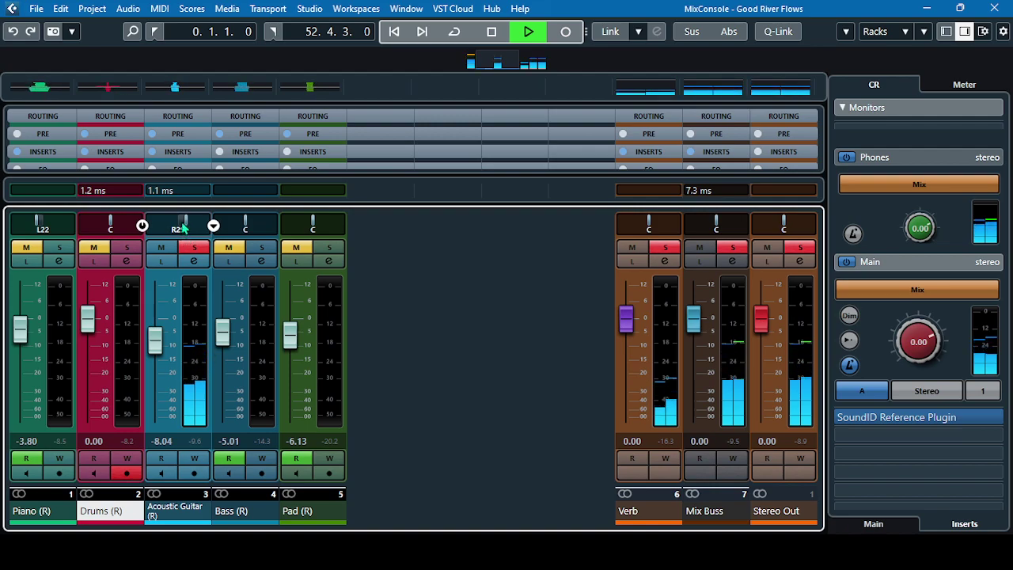
left_click_drag(187, 226, 181, 227)
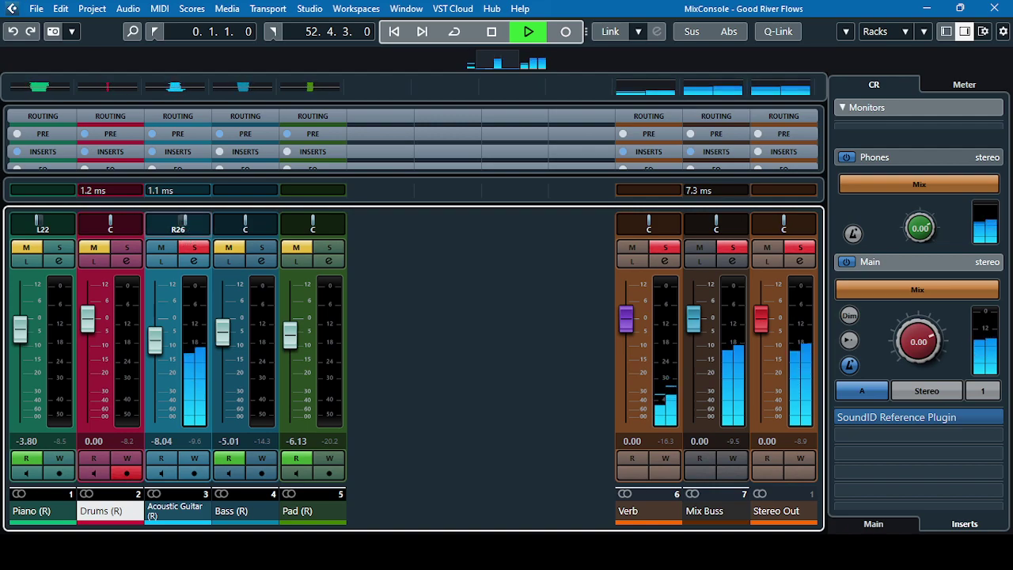
double_click(181, 233)
type("R2")
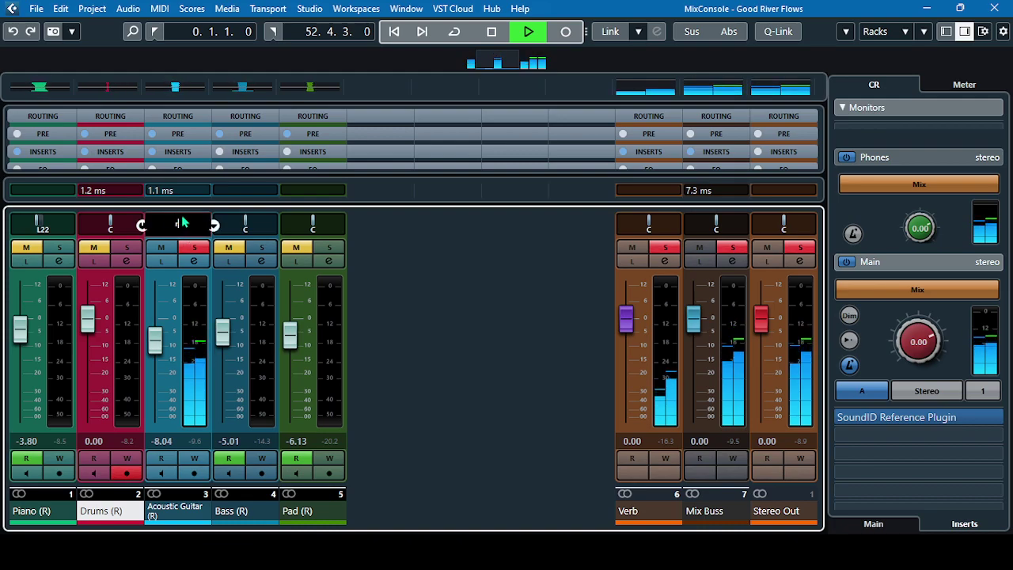
key("Return")
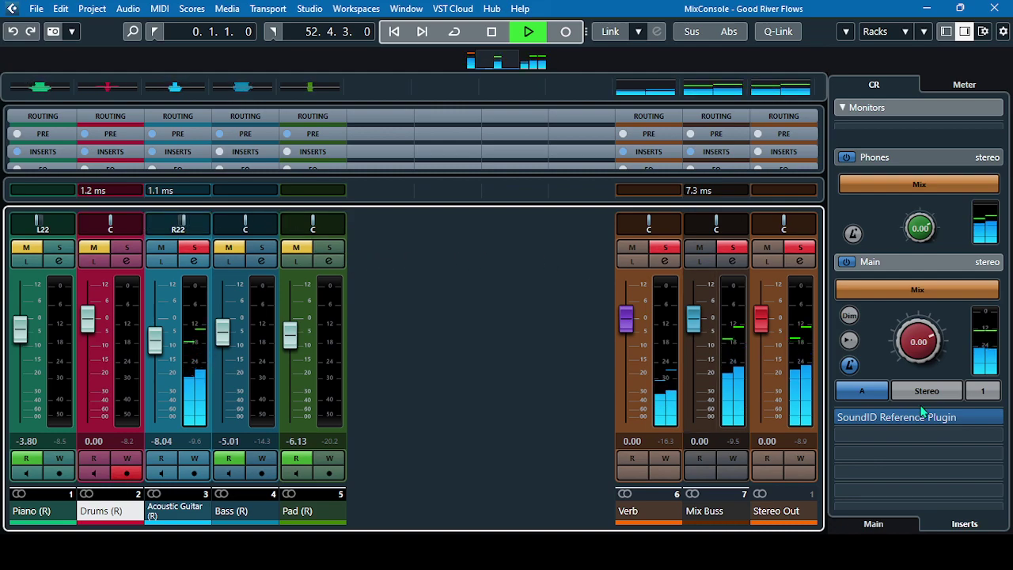
left_click(197, 250)
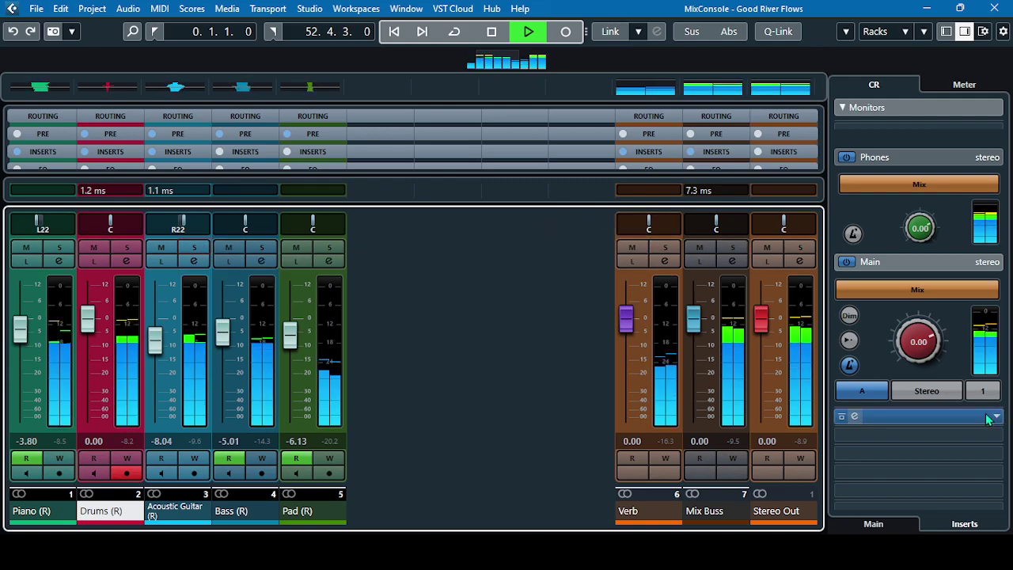
Open the SoundID Reference plugin, compare the full mix on the Mid field, Far field and Near field speakers, and return to Near field
left_click(924, 417)
left_click(910, 417)
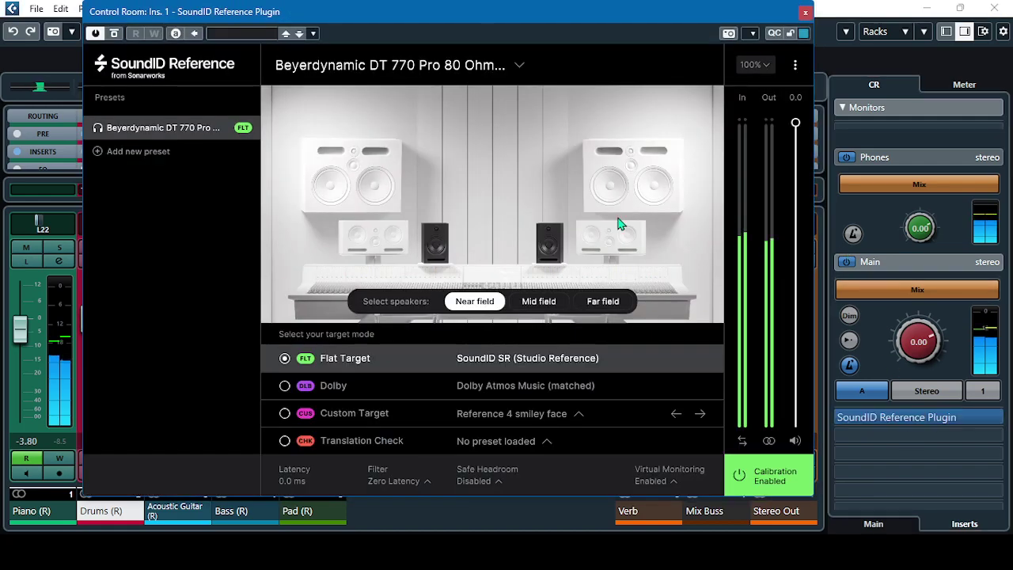
left_click(539, 301)
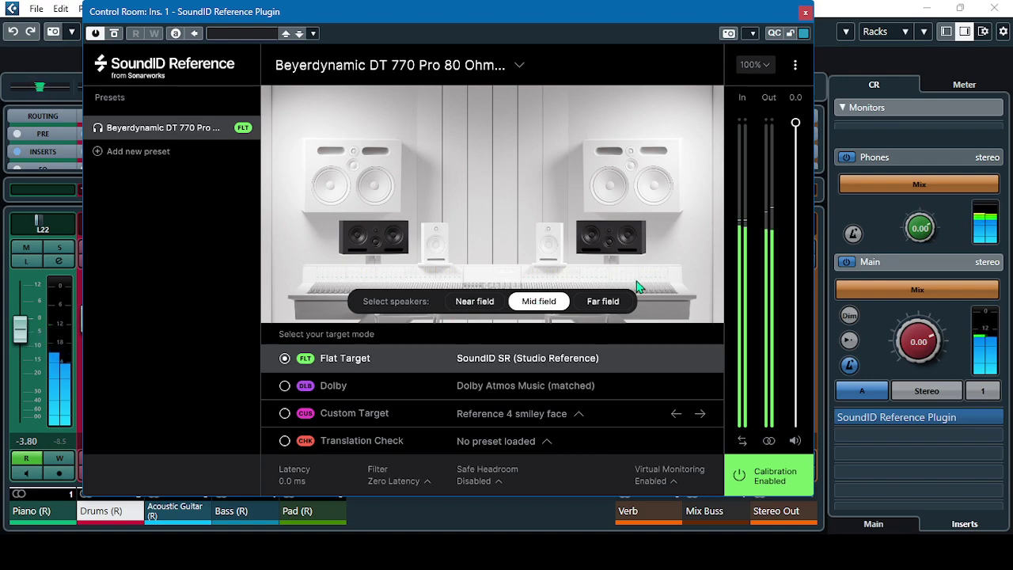
left_click(603, 304)
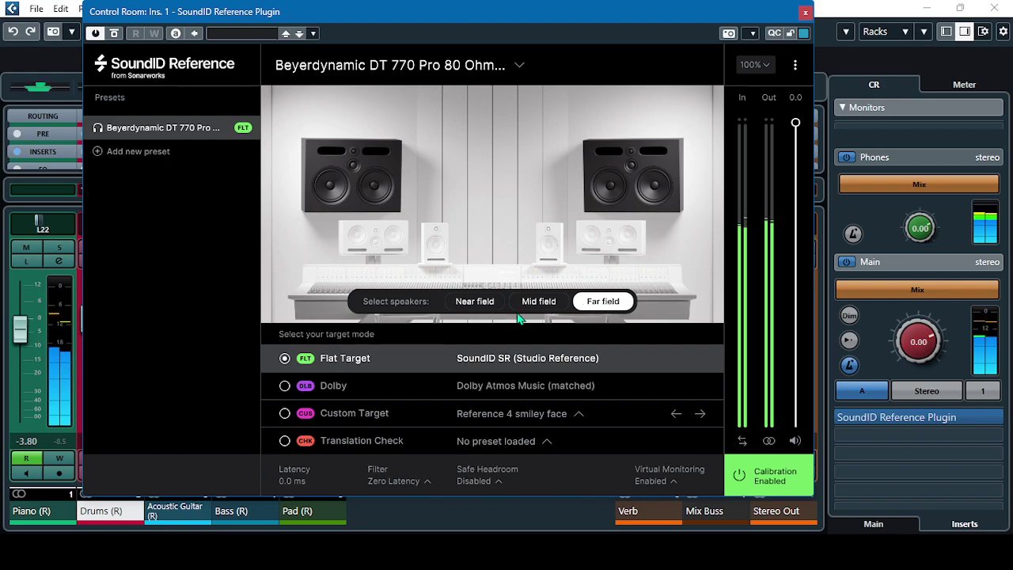
left_click(473, 305)
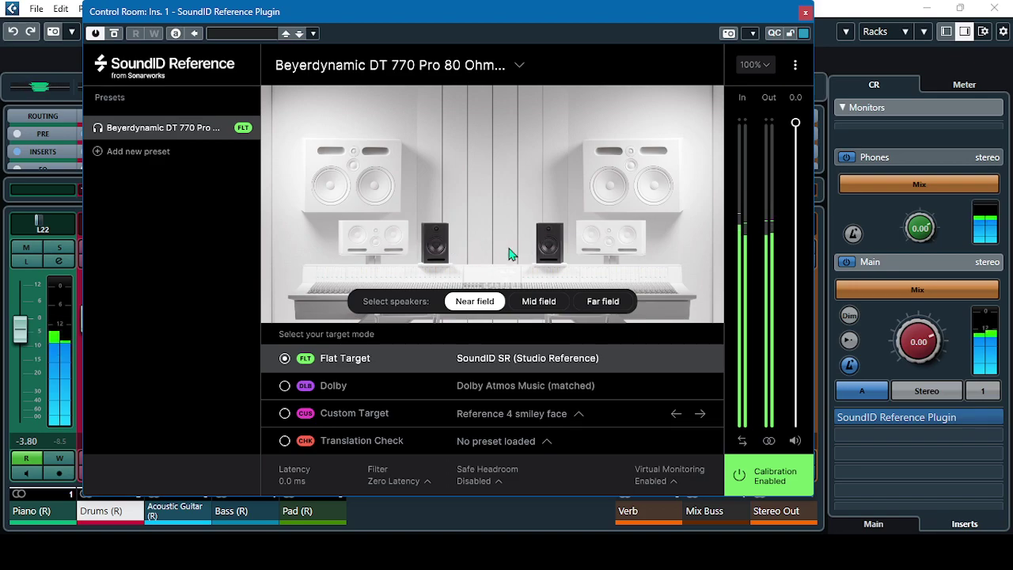
left_click(552, 308)
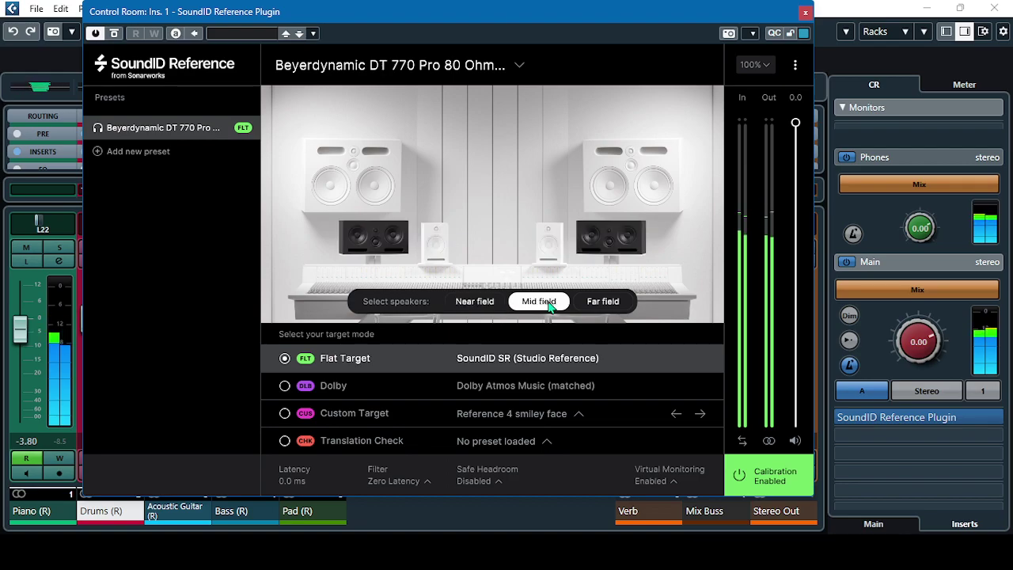
left_click(480, 308)
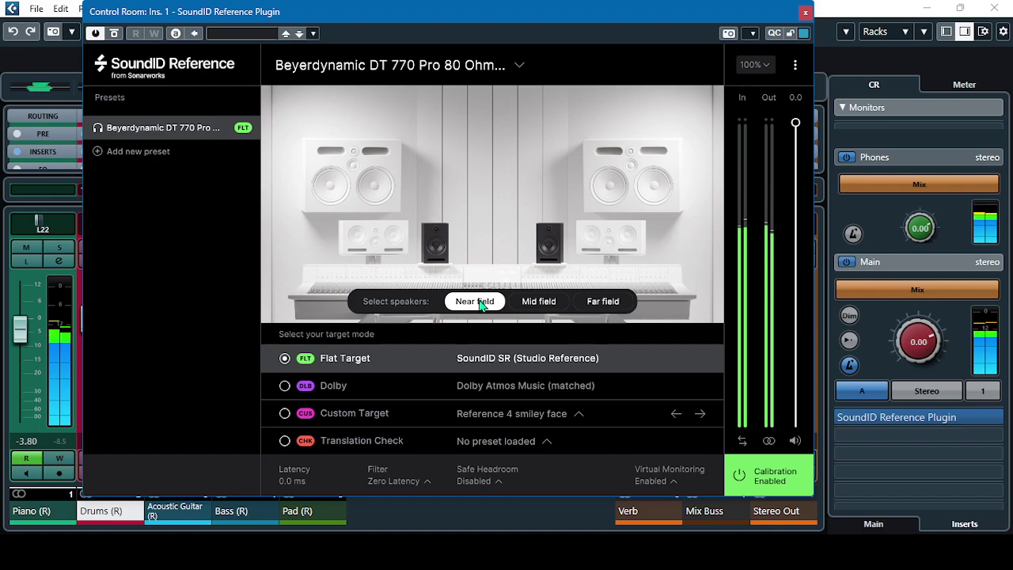
left_click(610, 304)
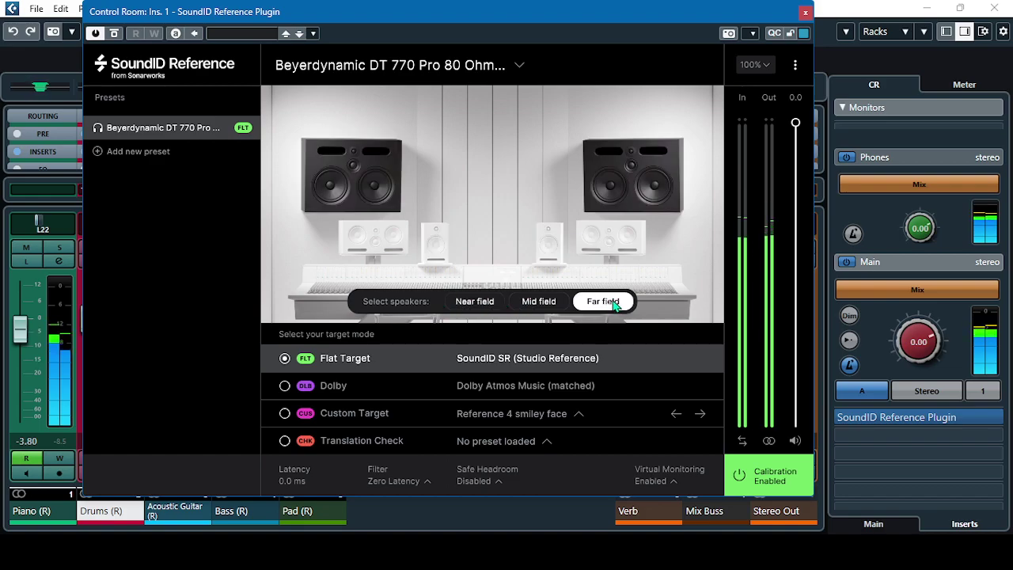
left_click(476, 308)
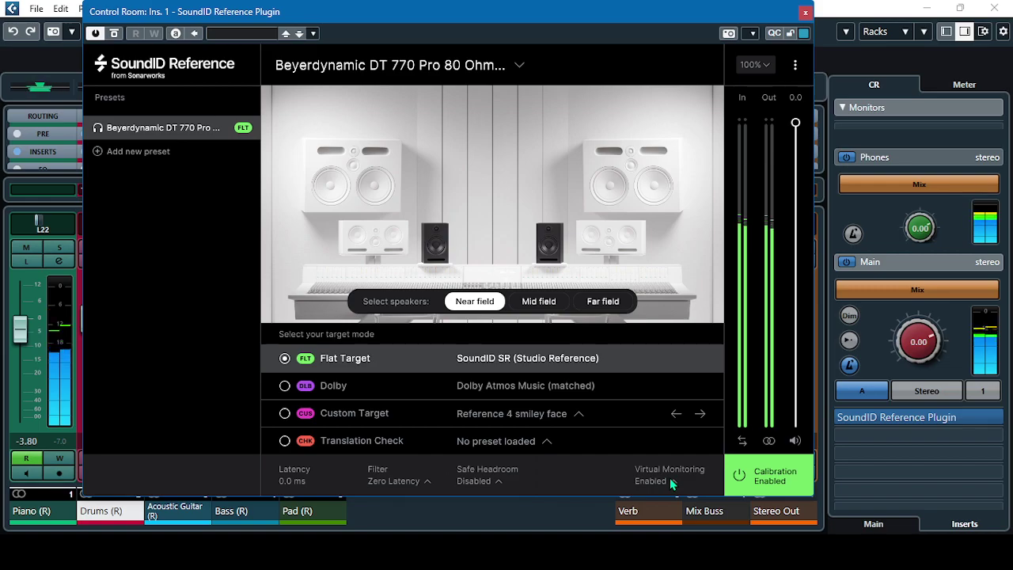
Close the SoundID Reference plugin window and hide the Control Room zone in both the MixConsole and the Project window
left_click(805, 13)
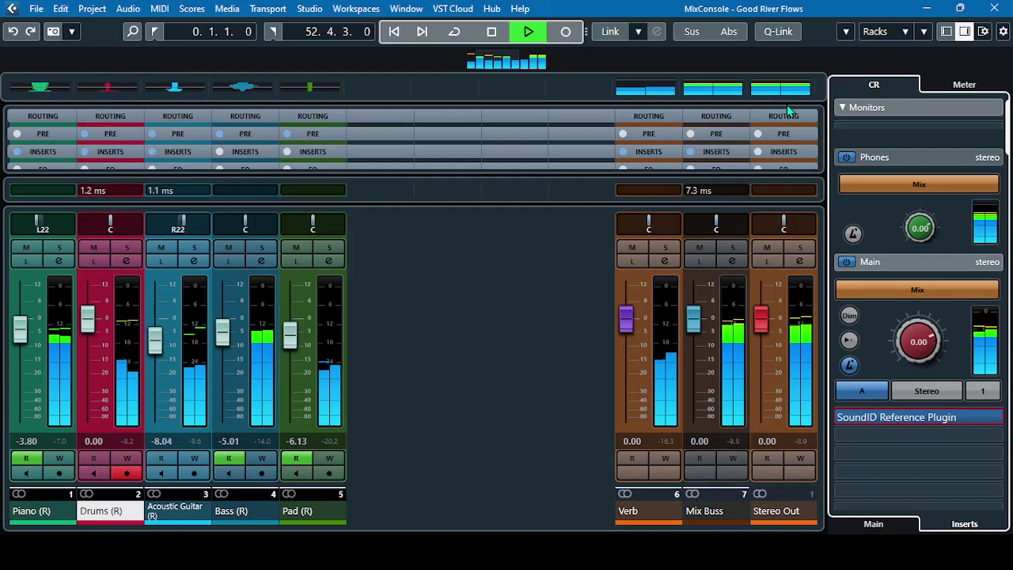
left_click(965, 32)
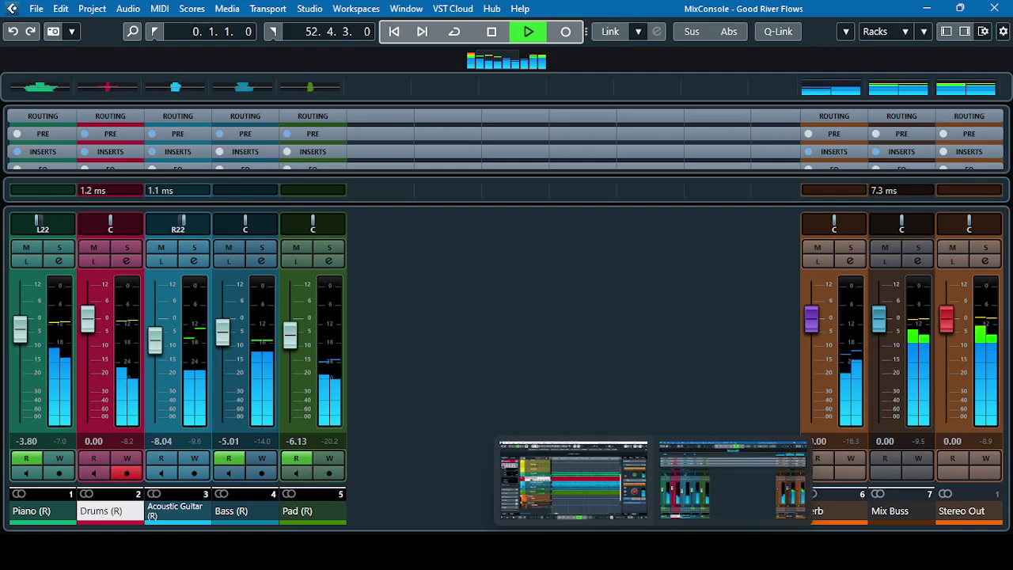
left_click(593, 509)
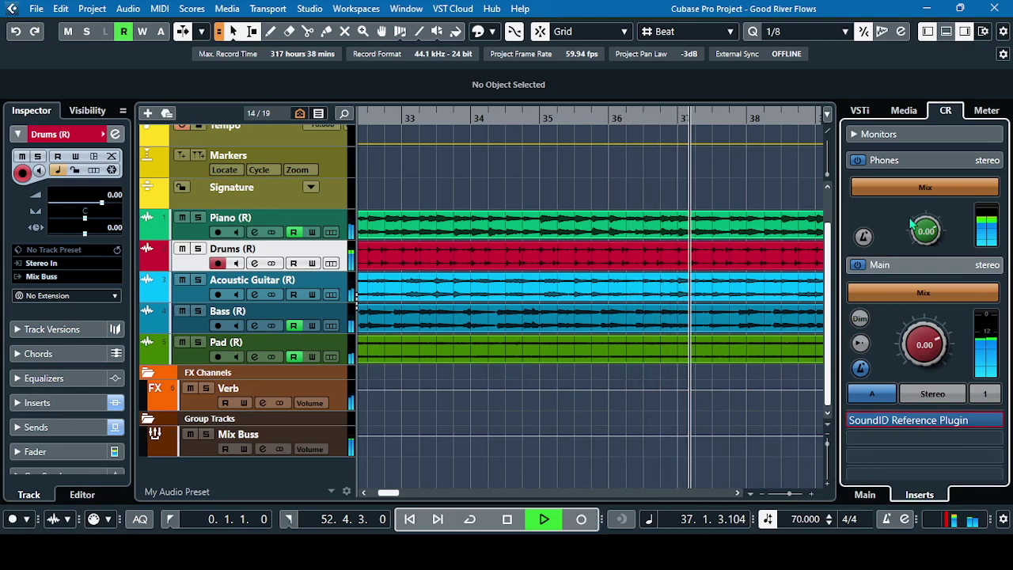
left_click(982, 30)
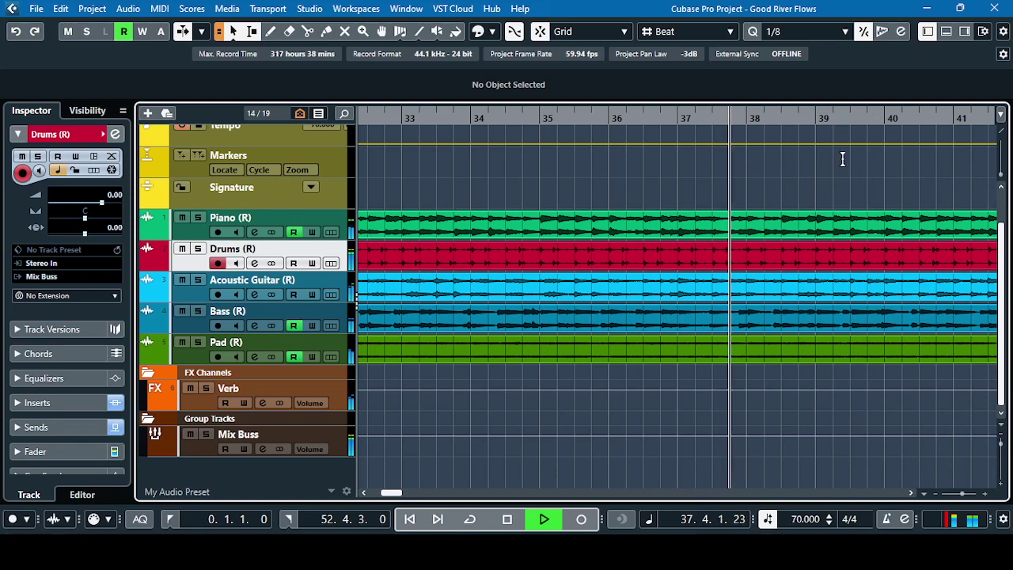